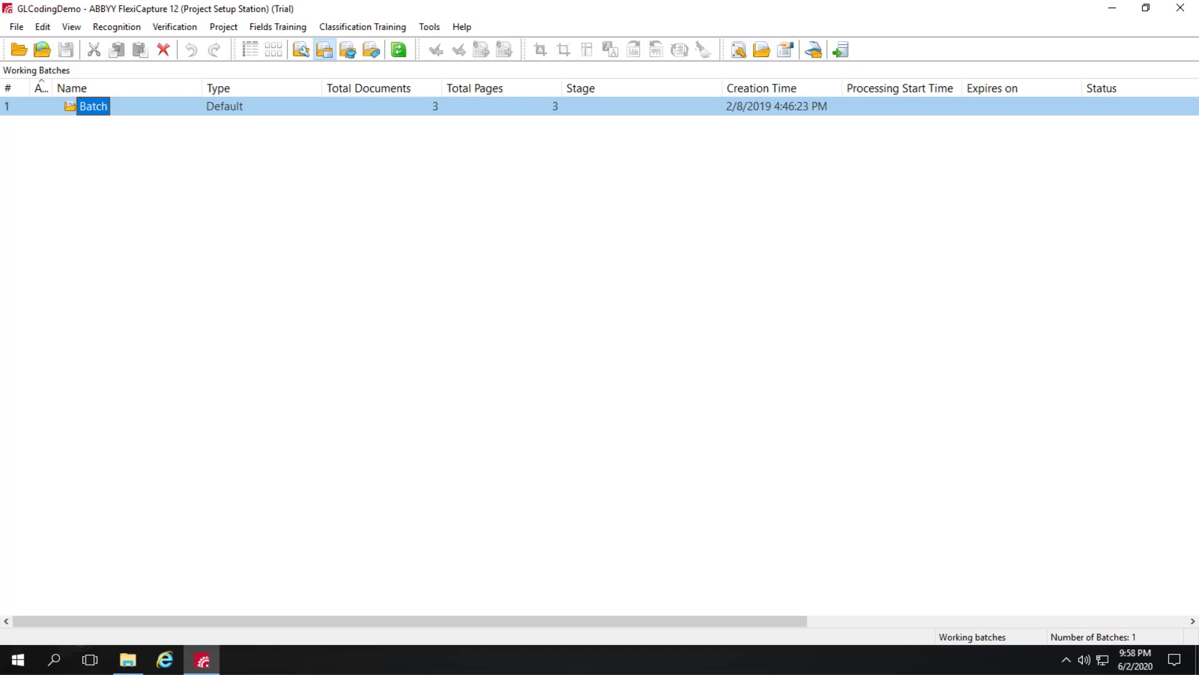
Step: Open the European Invoice document definition for editing from the project's Document Definitions
click(243, 258)
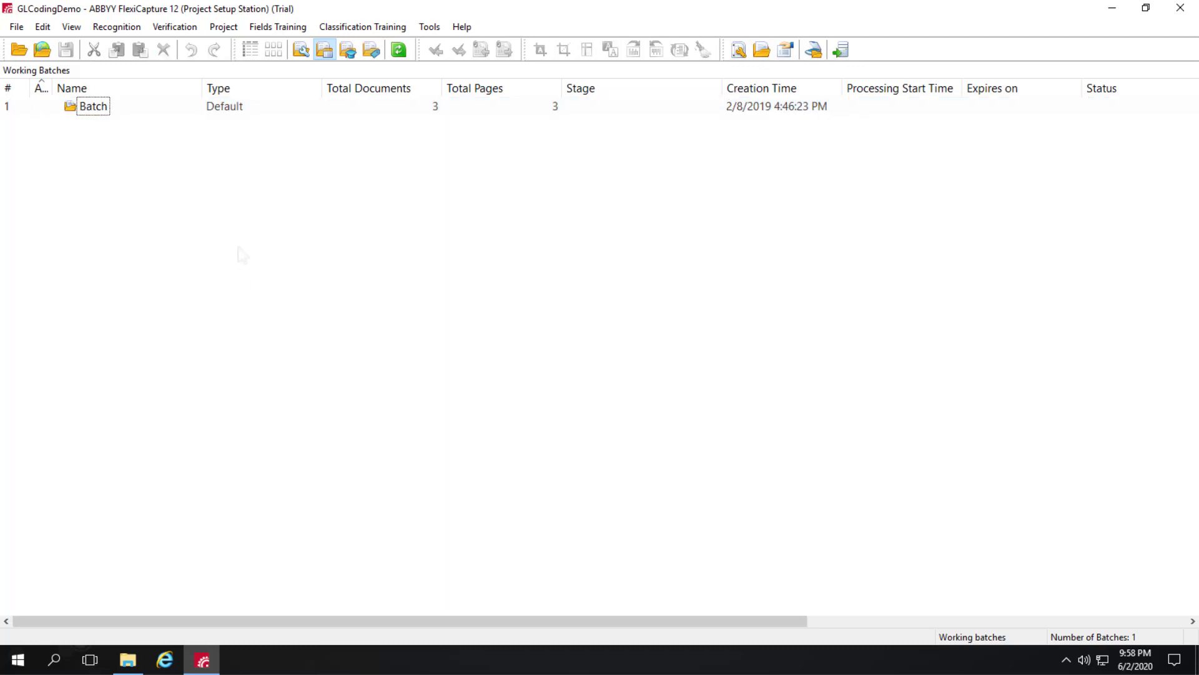
click(225, 27)
click(243, 45)
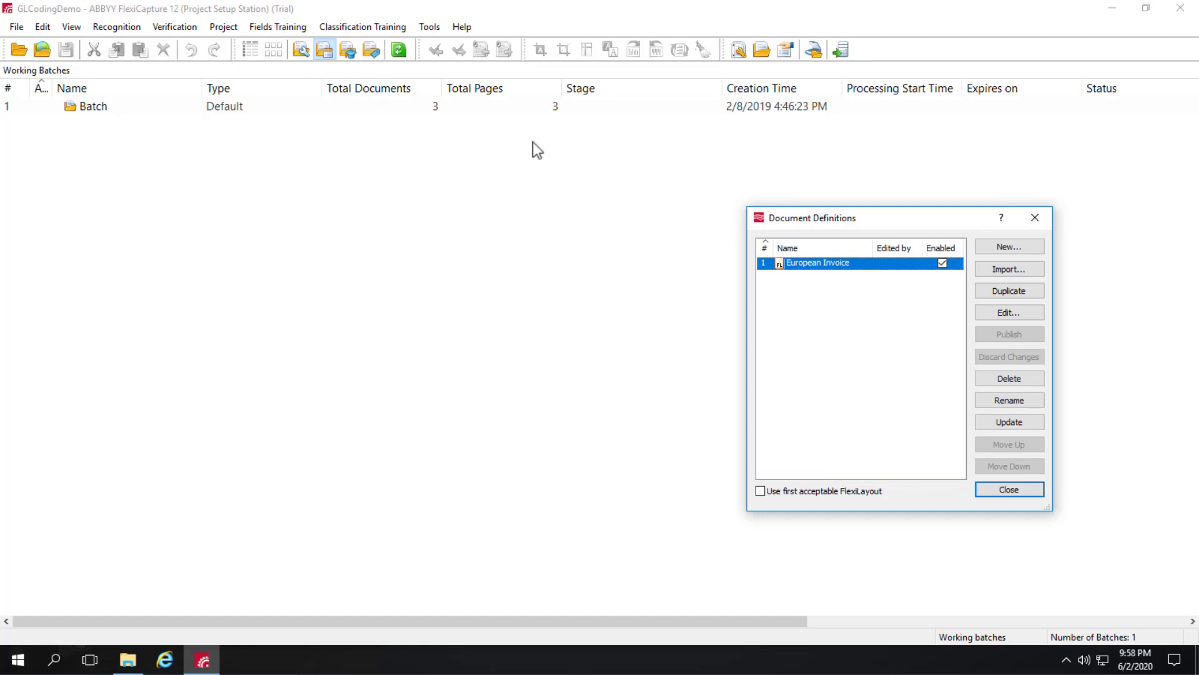
click(1017, 309)
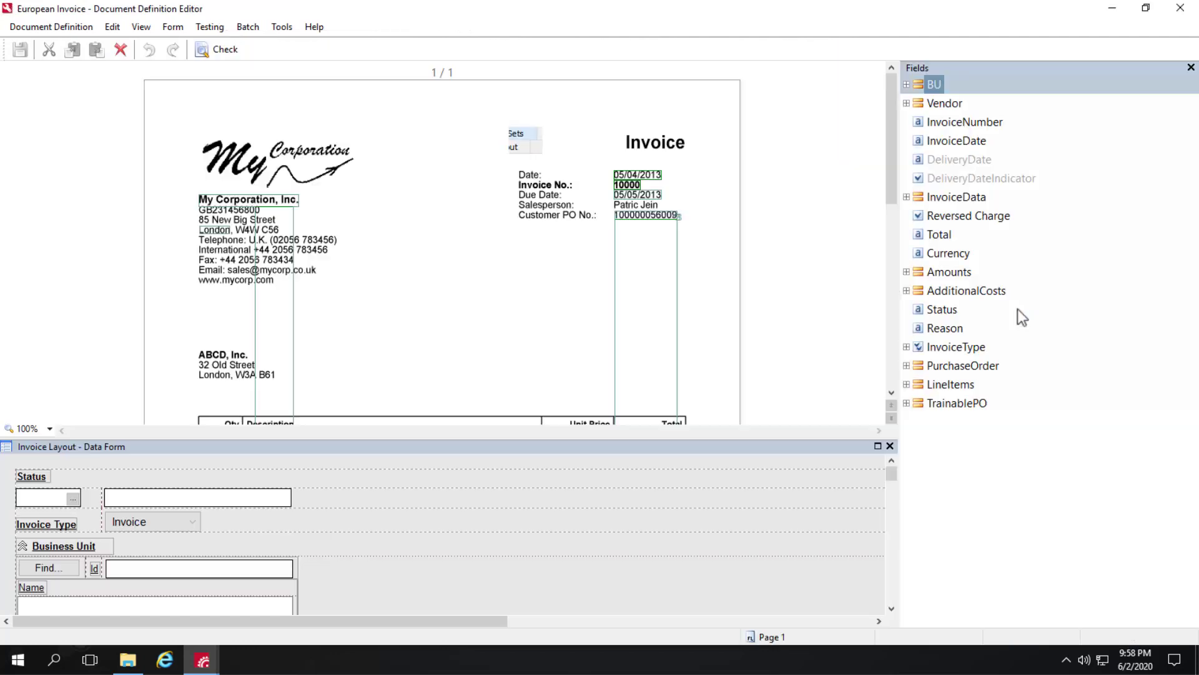
Step: Show the definition properties' data sets and select GLCodes with its 7 records
click(40, 28)
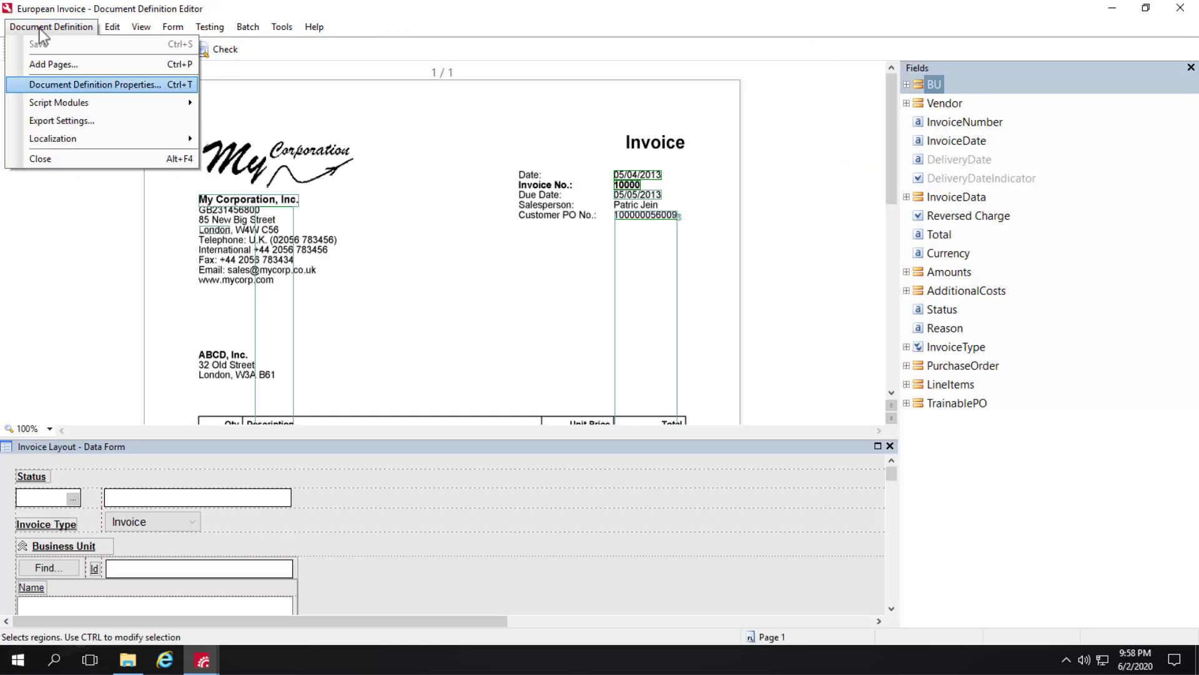
click(84, 86)
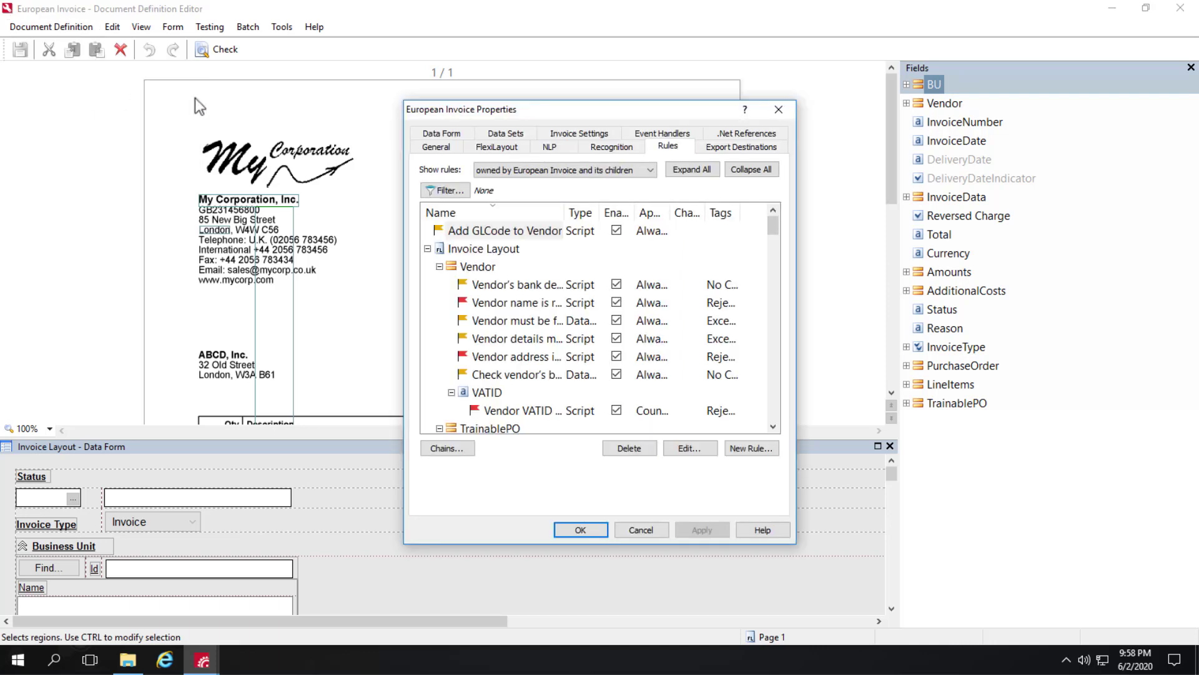
click(507, 133)
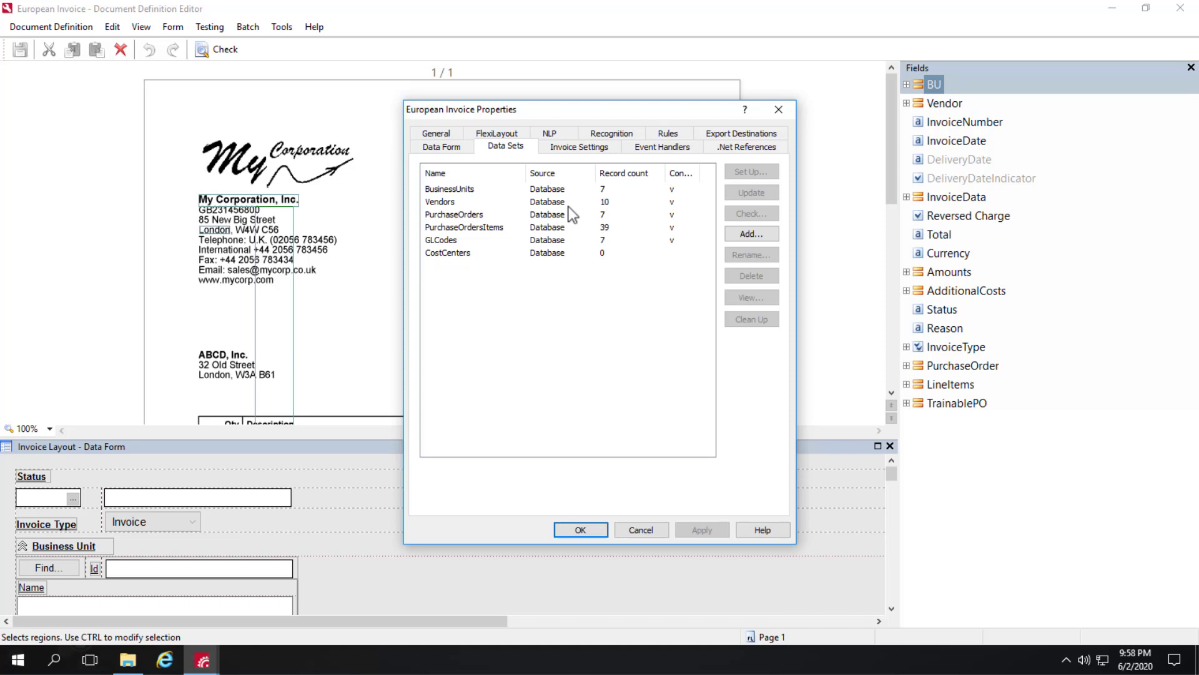
click(432, 241)
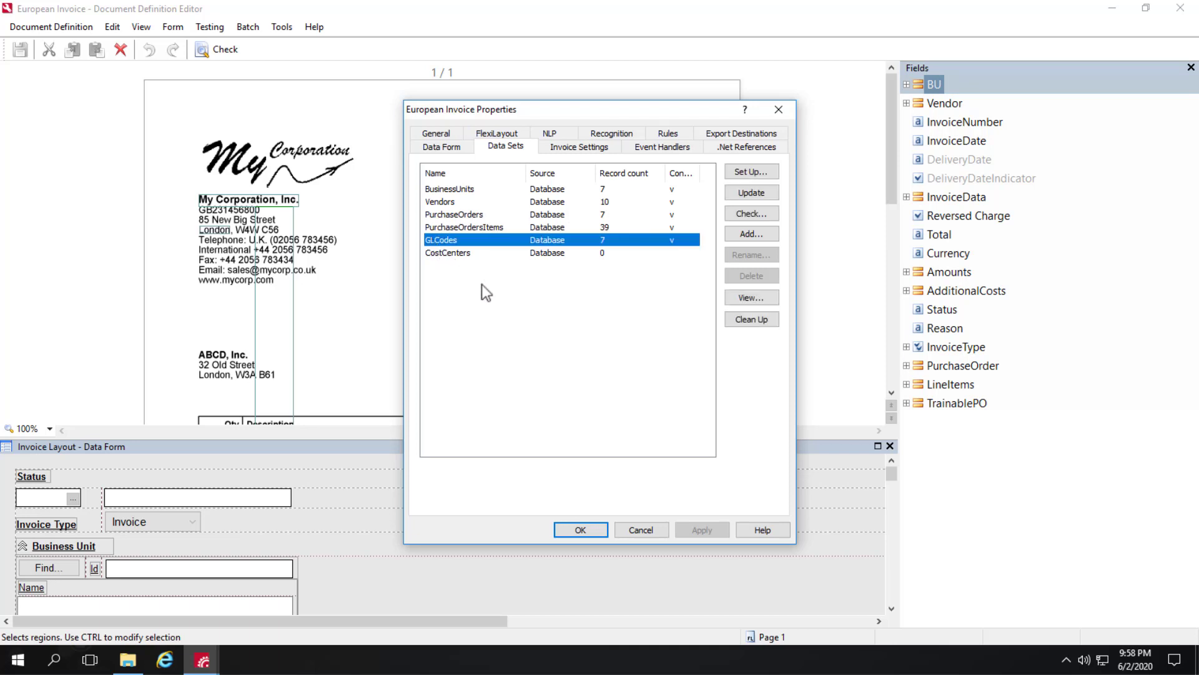
Step: View the seven GLCodes records, such as 541190 and 541250, then close the viewer
click(752, 298)
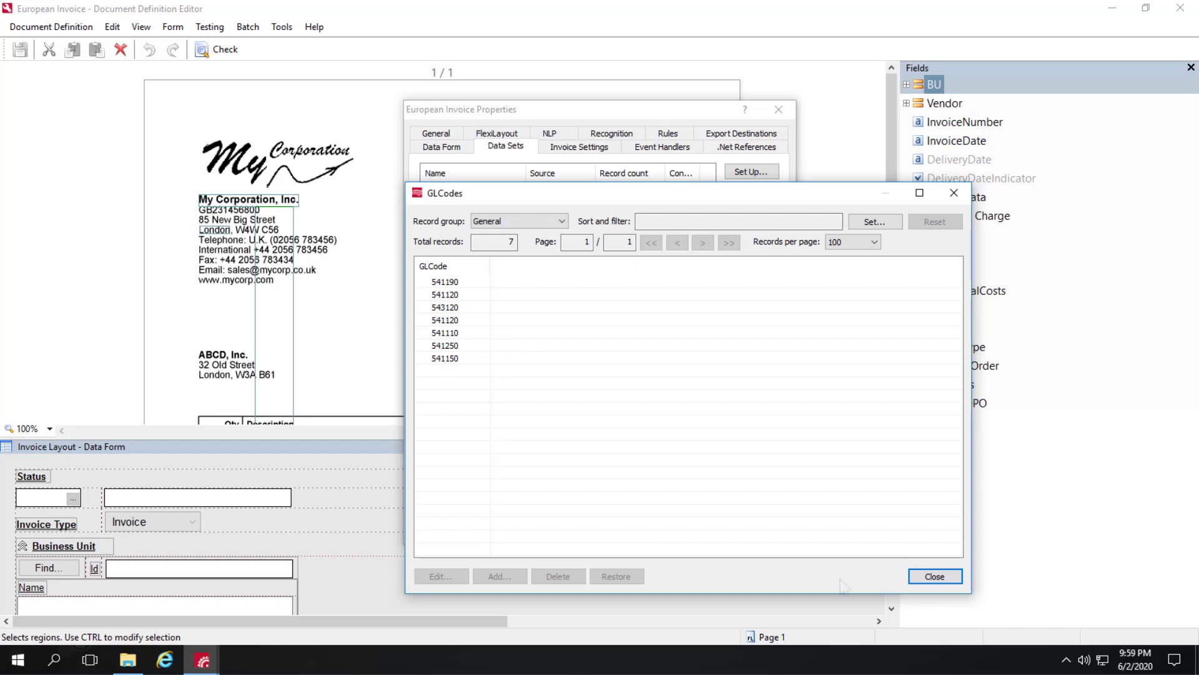
click(928, 576)
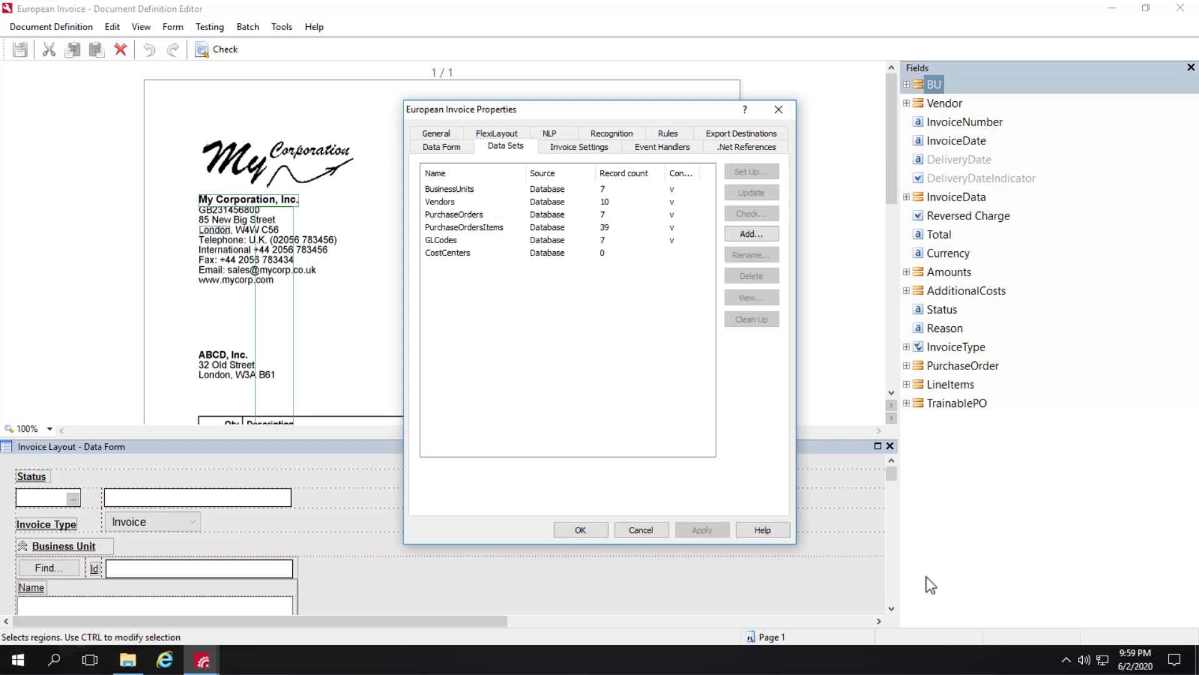
Step: Cancel the definition properties and show the Rules of the LineItems GLCode field
click(639, 531)
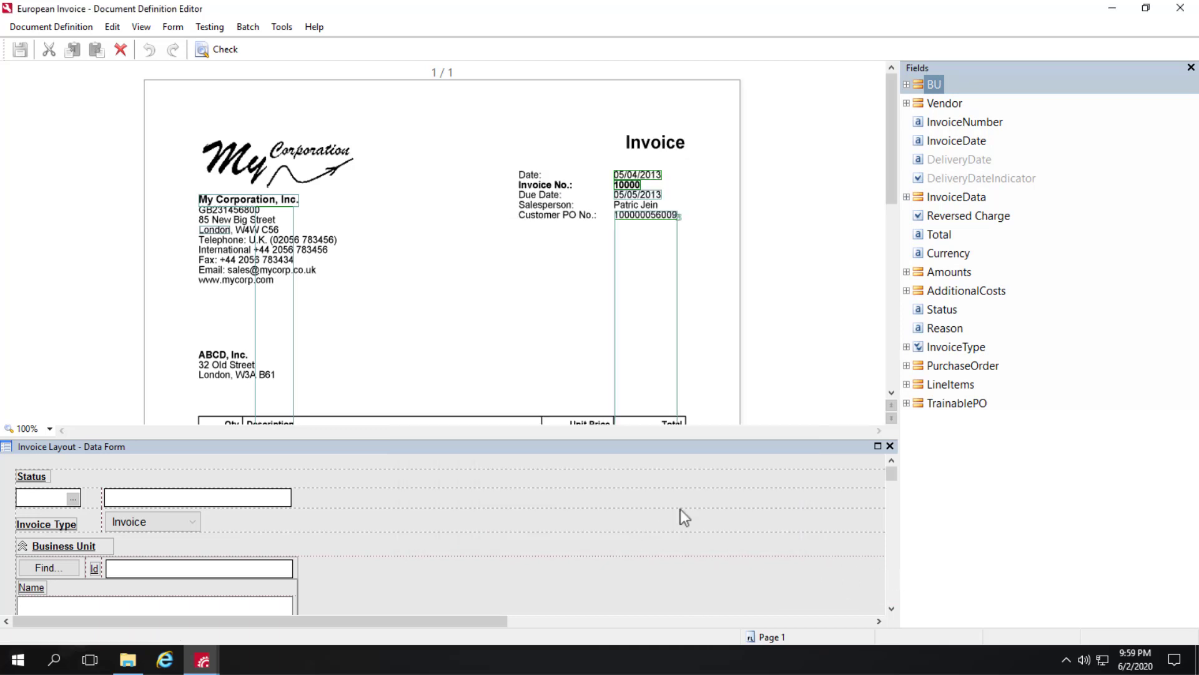
click(907, 385)
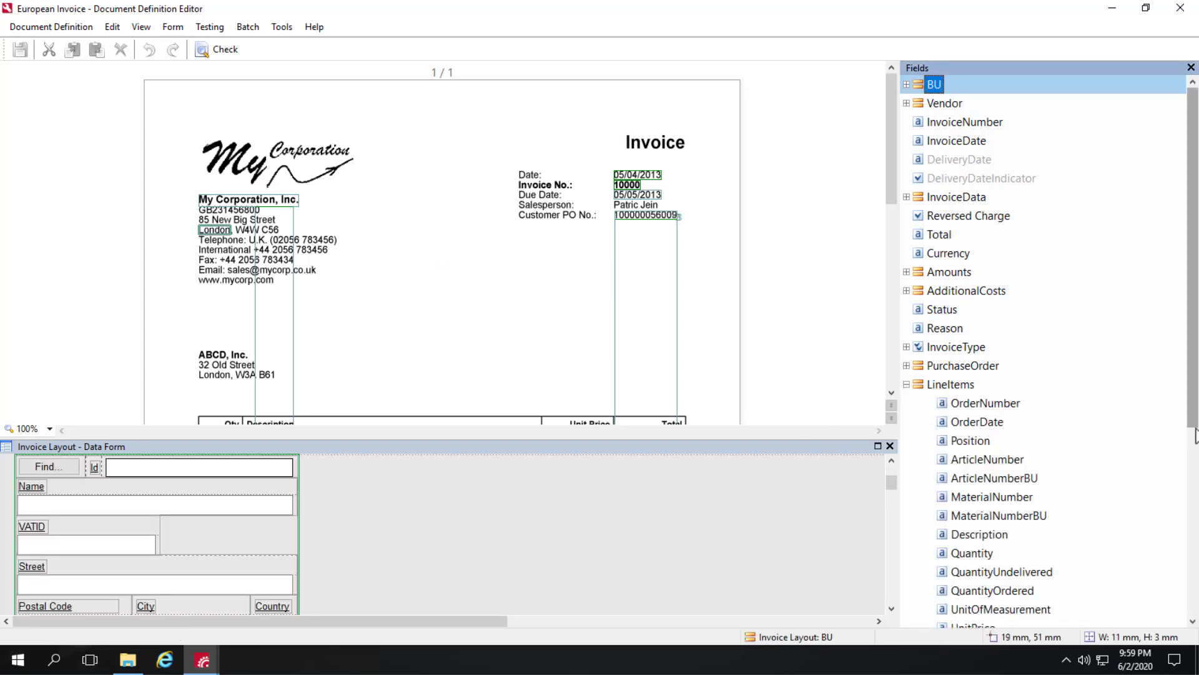
drag(1195, 434, 1173, 623)
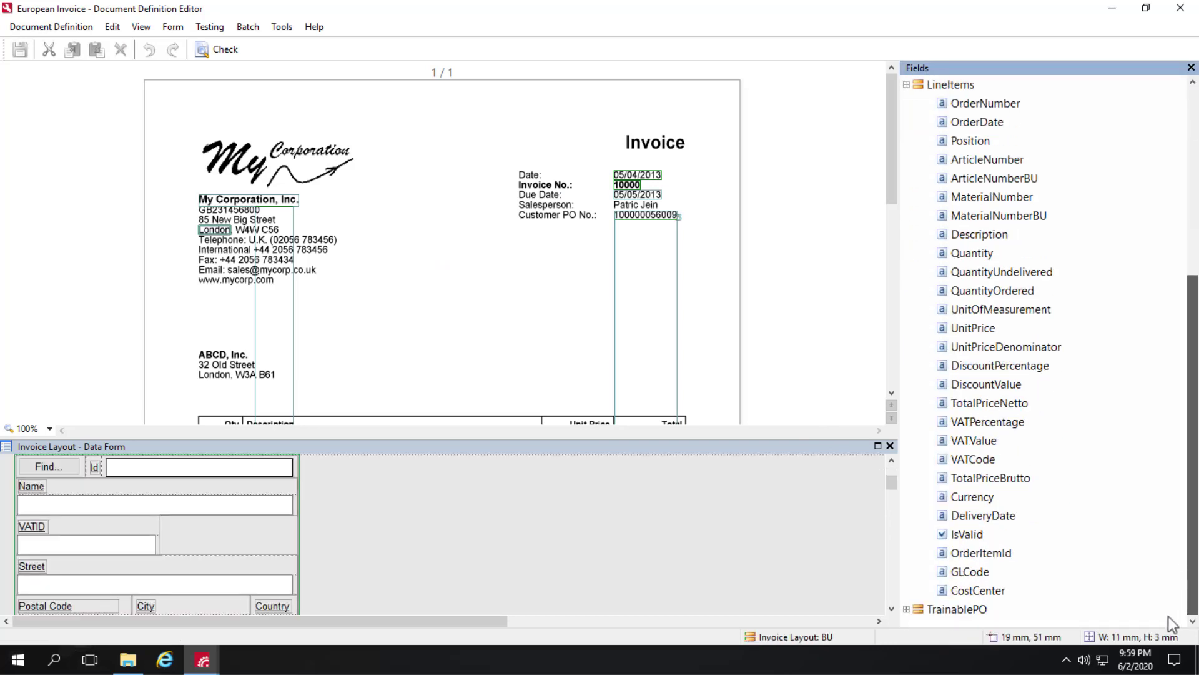
click(965, 573)
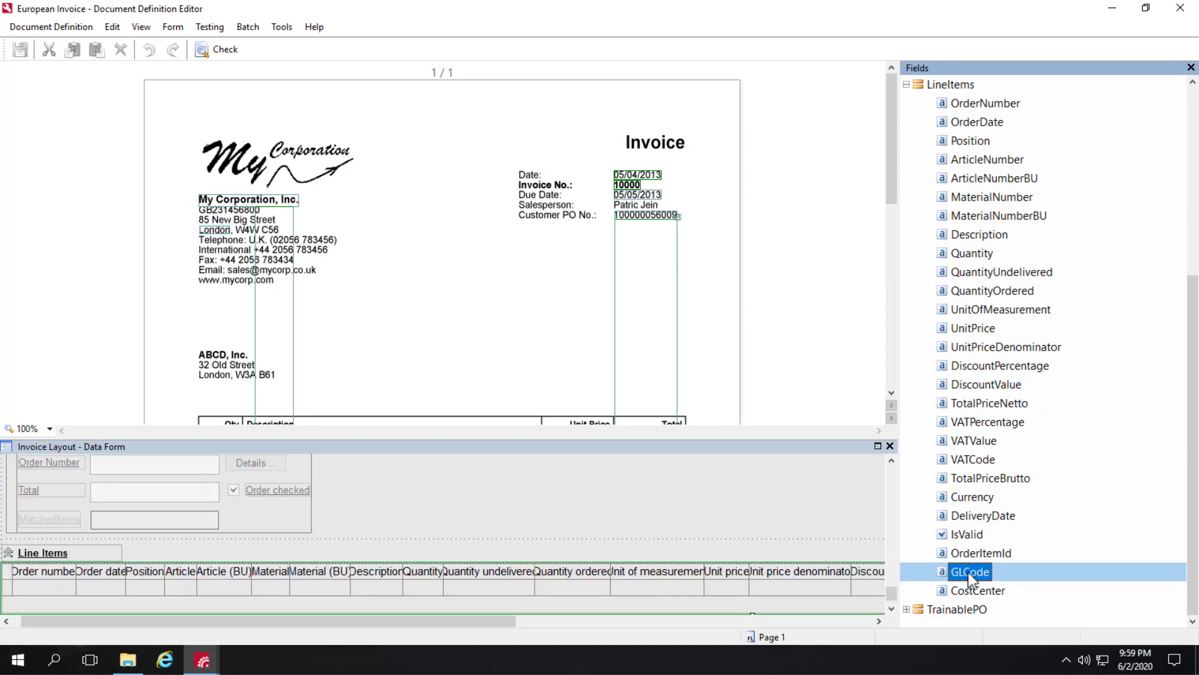
double_click(970, 572)
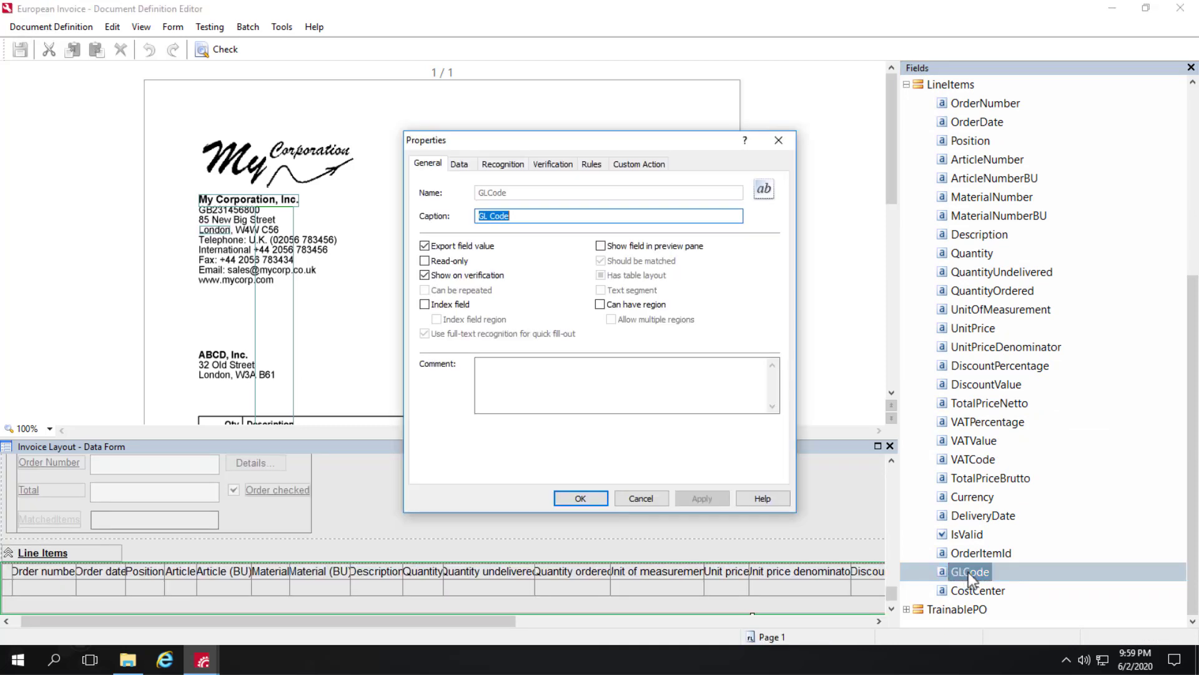
click(589, 173)
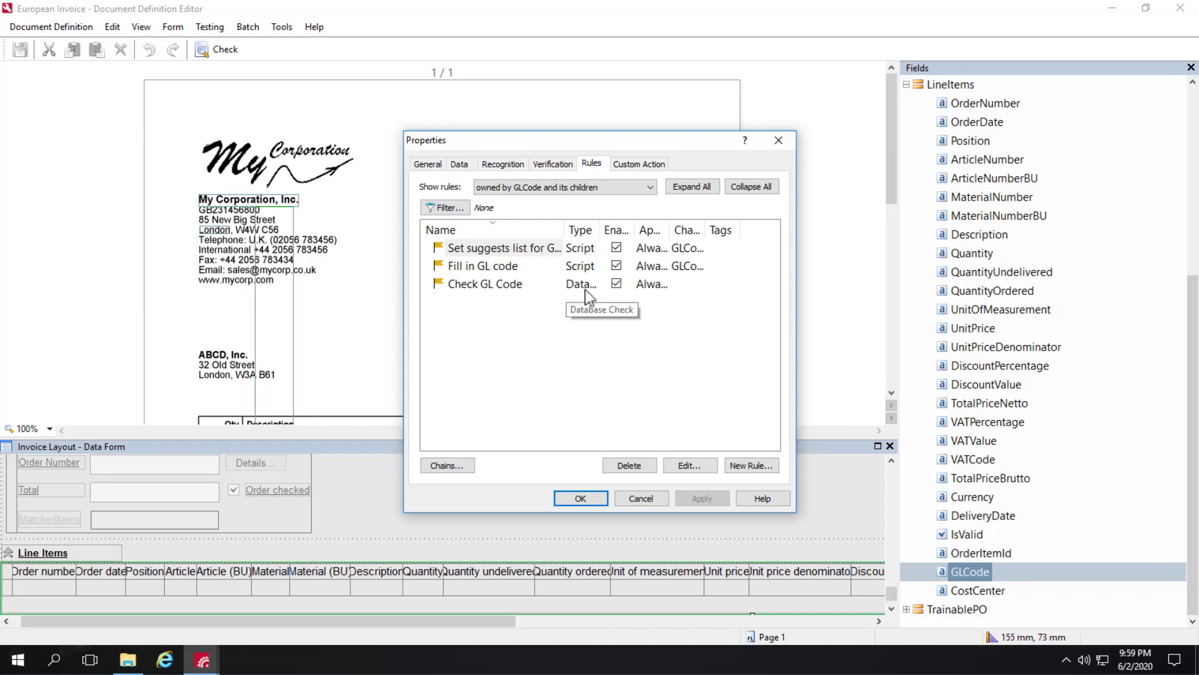
Step: Open the Check GL Code rule and keep Data Set as its data source
double_click(489, 285)
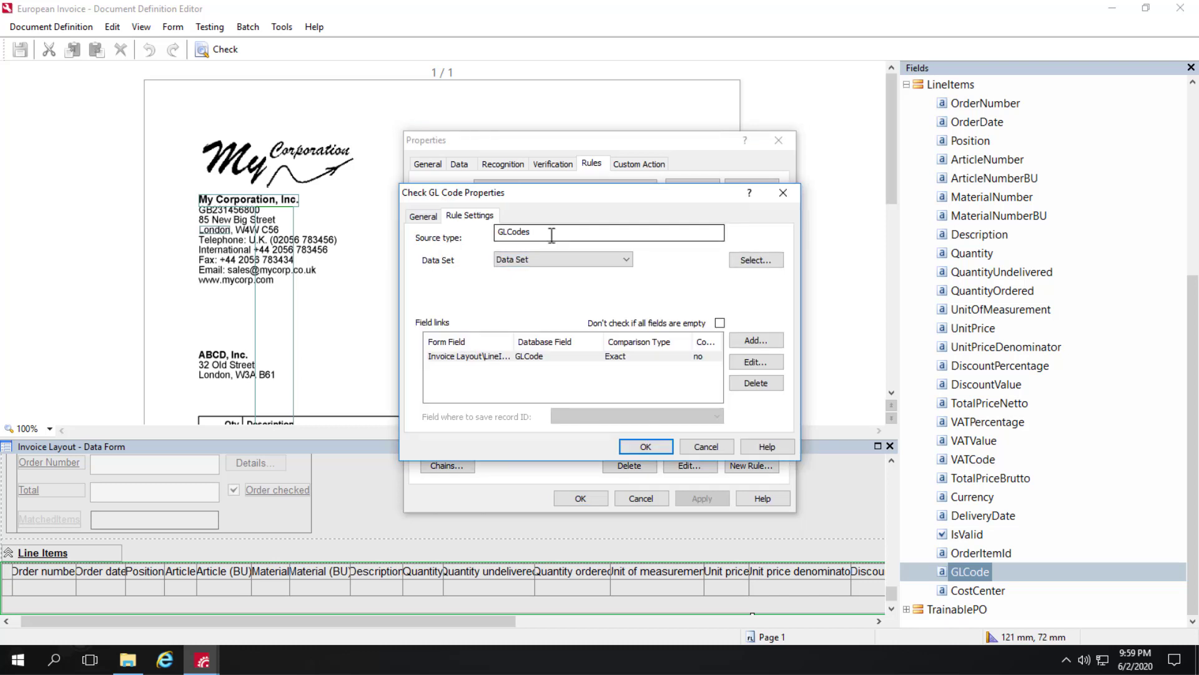
click(594, 260)
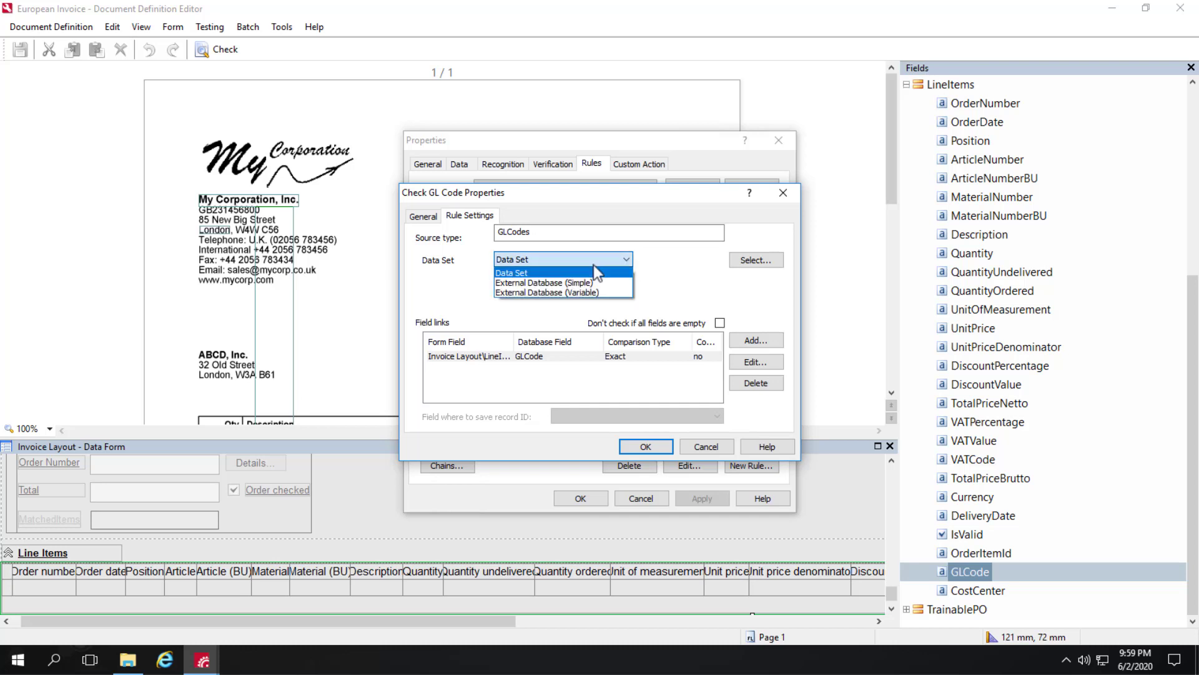
click(419, 276)
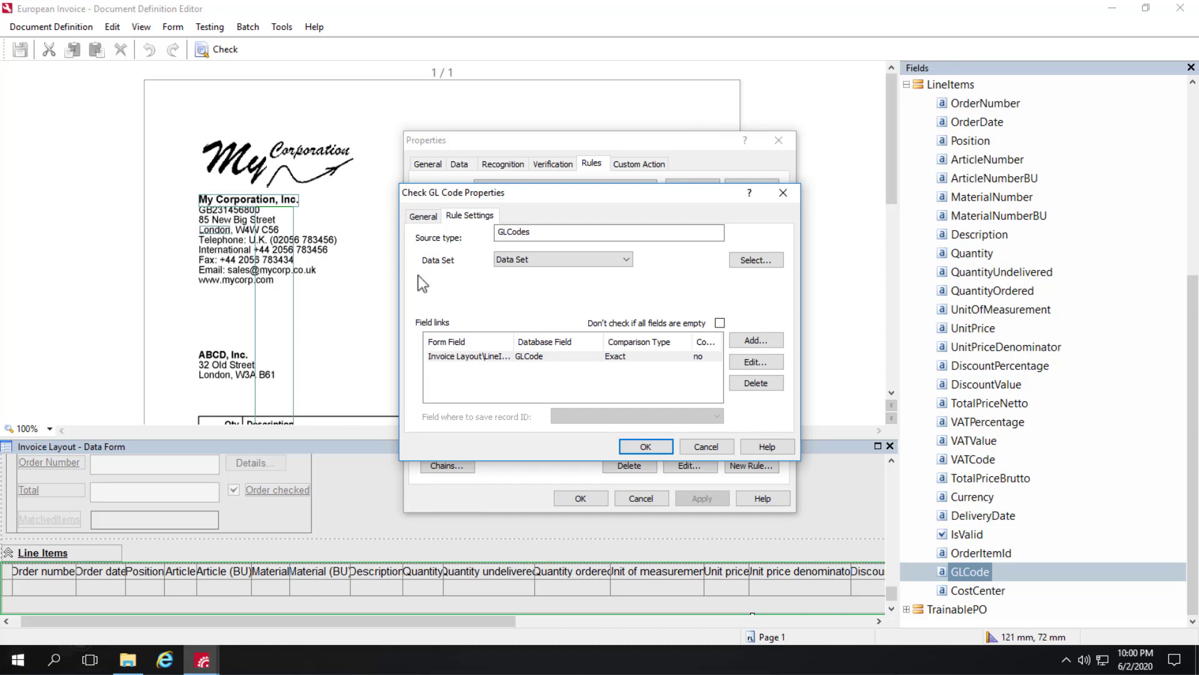
click(609, 257)
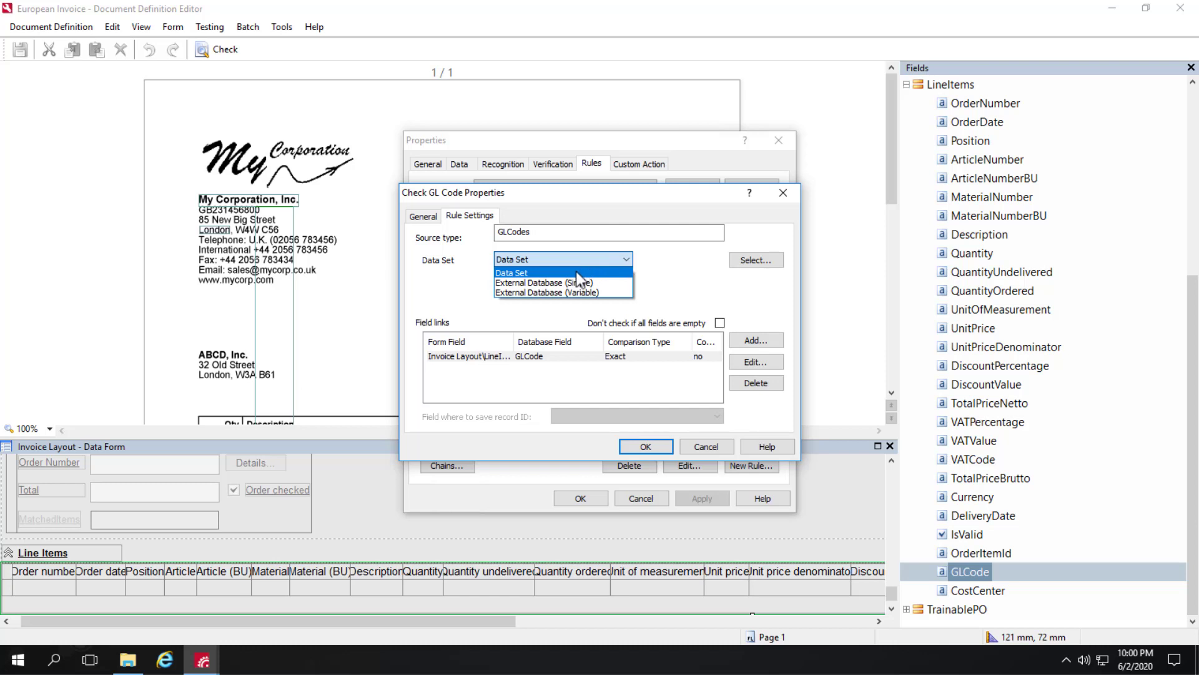
click(577, 272)
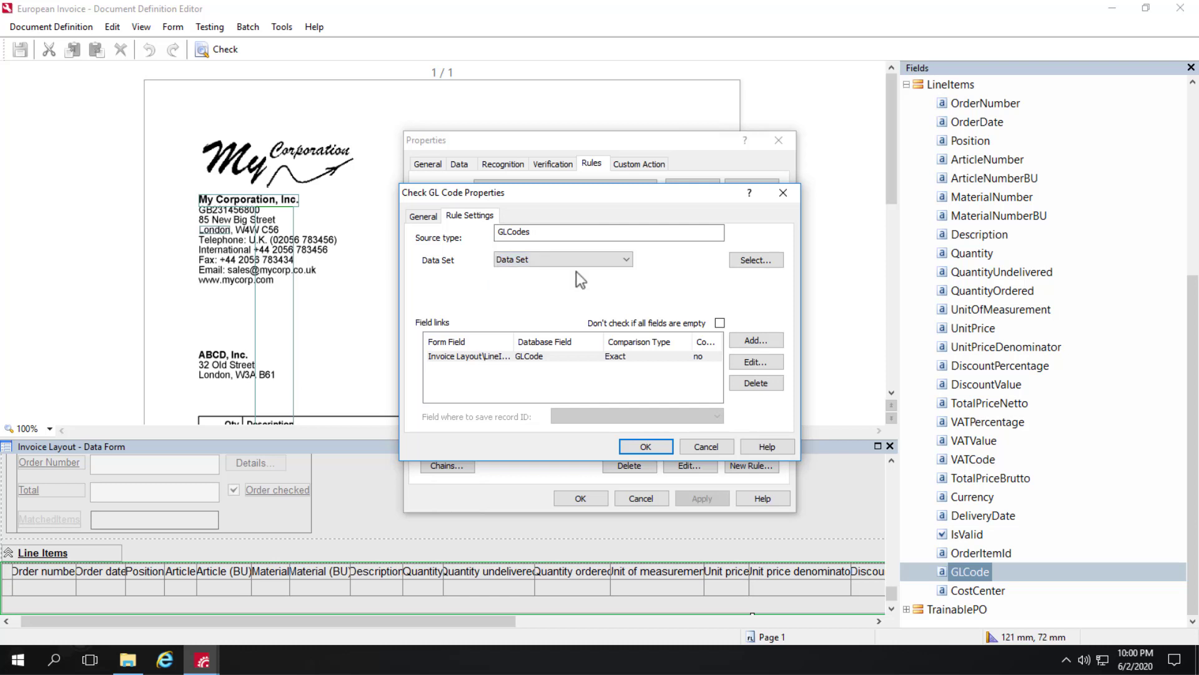
Step: Link the GLCode field to database field GLCode, then close the rule and field properties
double_click(456, 358)
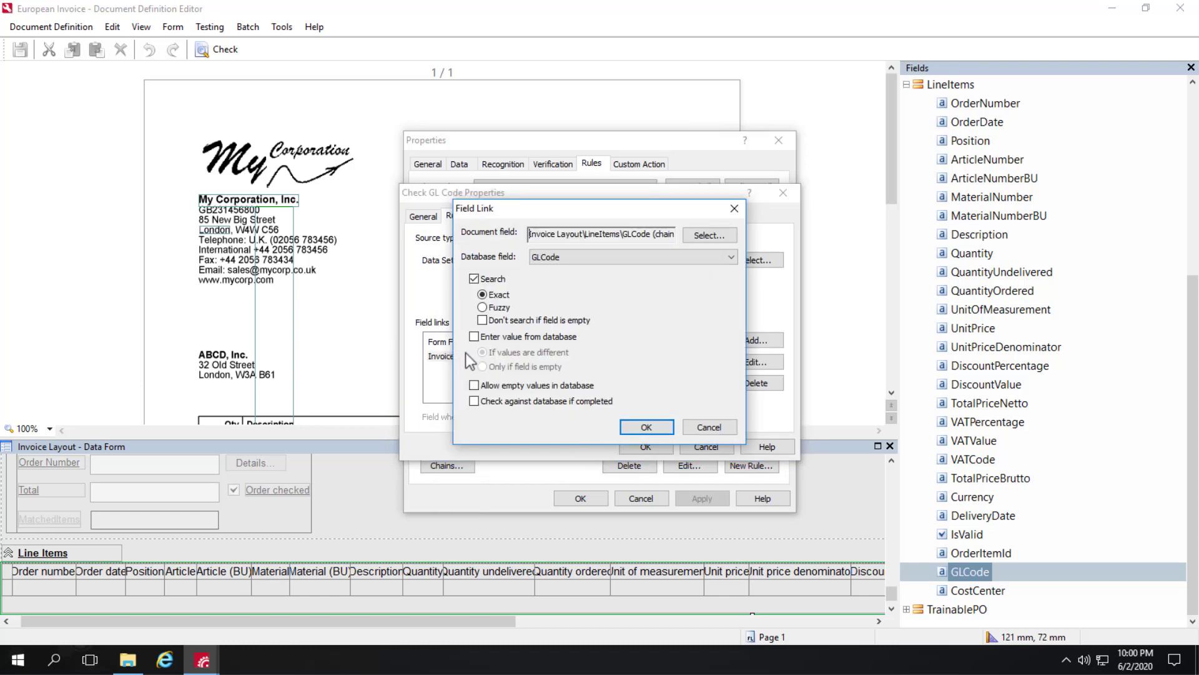
drag(642, 234, 680, 235)
click(594, 257)
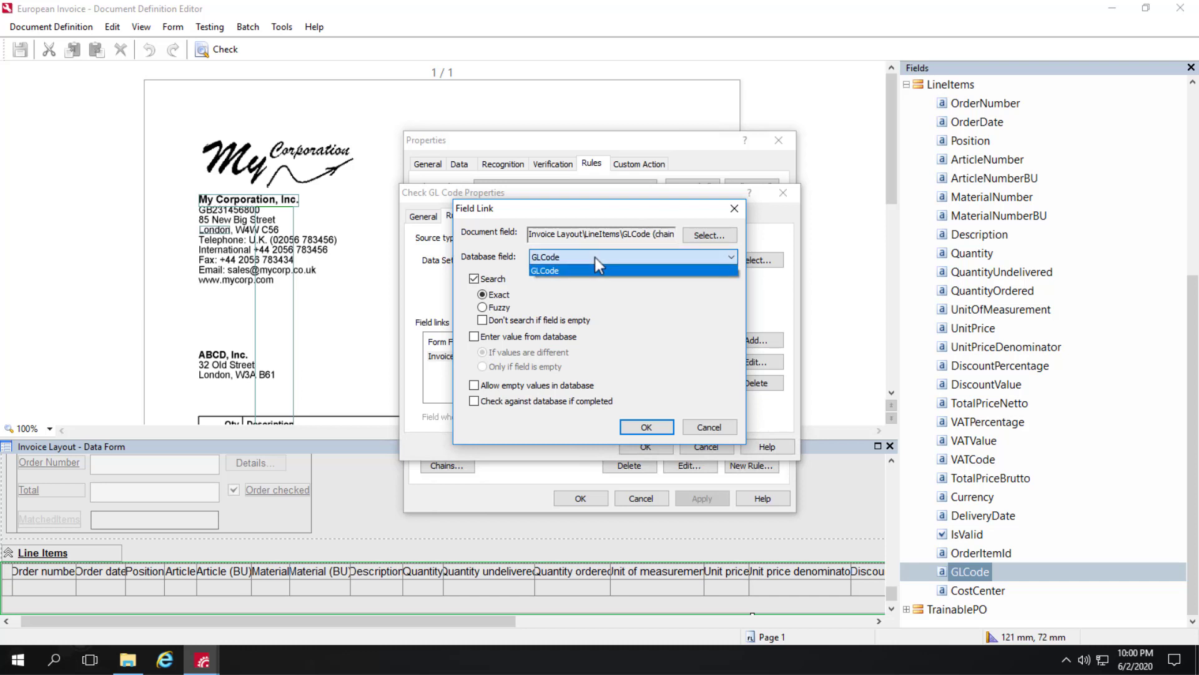
click(582, 271)
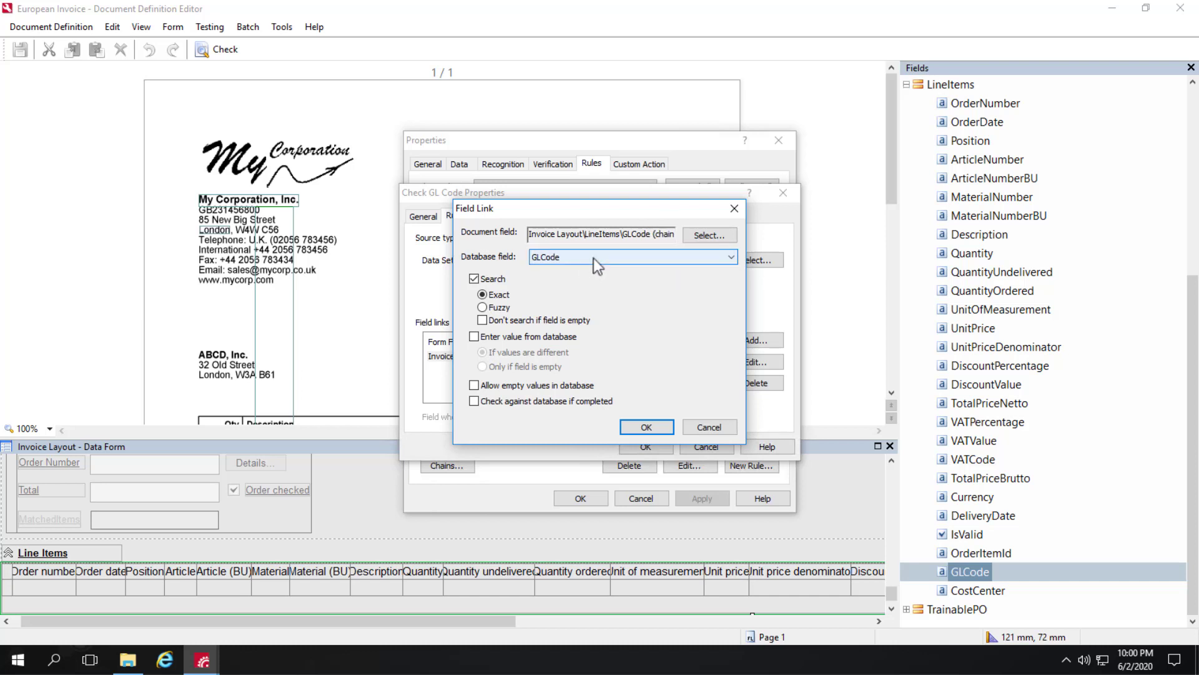
click(593, 257)
click(582, 271)
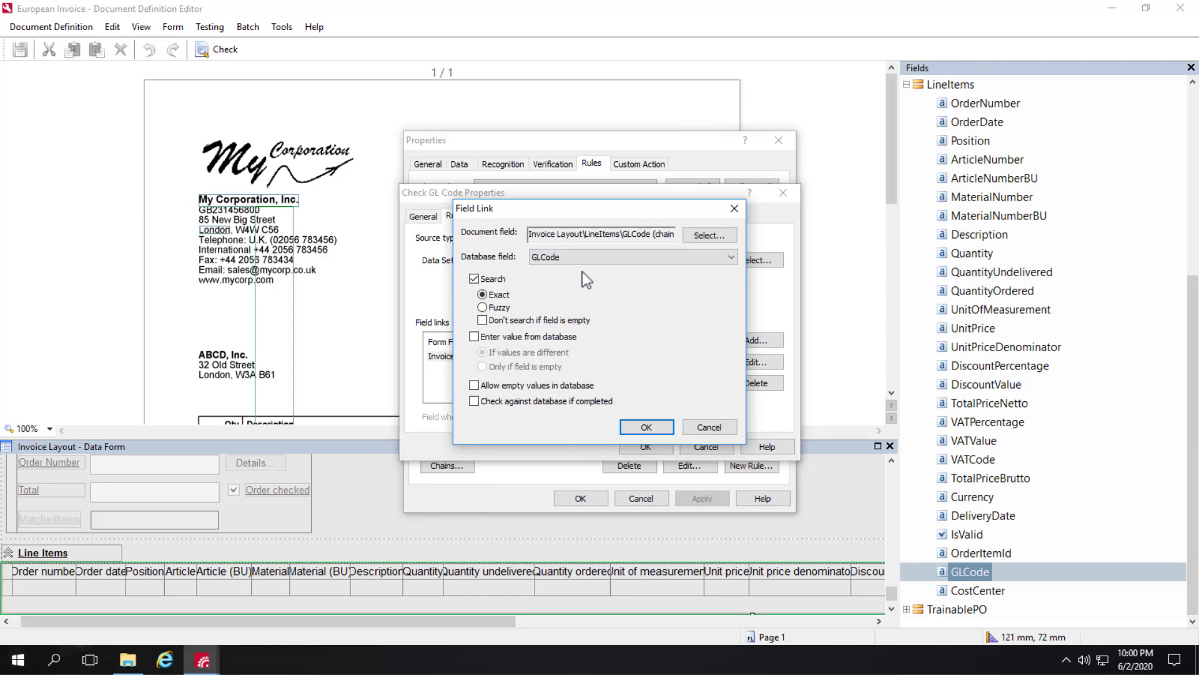
click(646, 426)
key(Return)
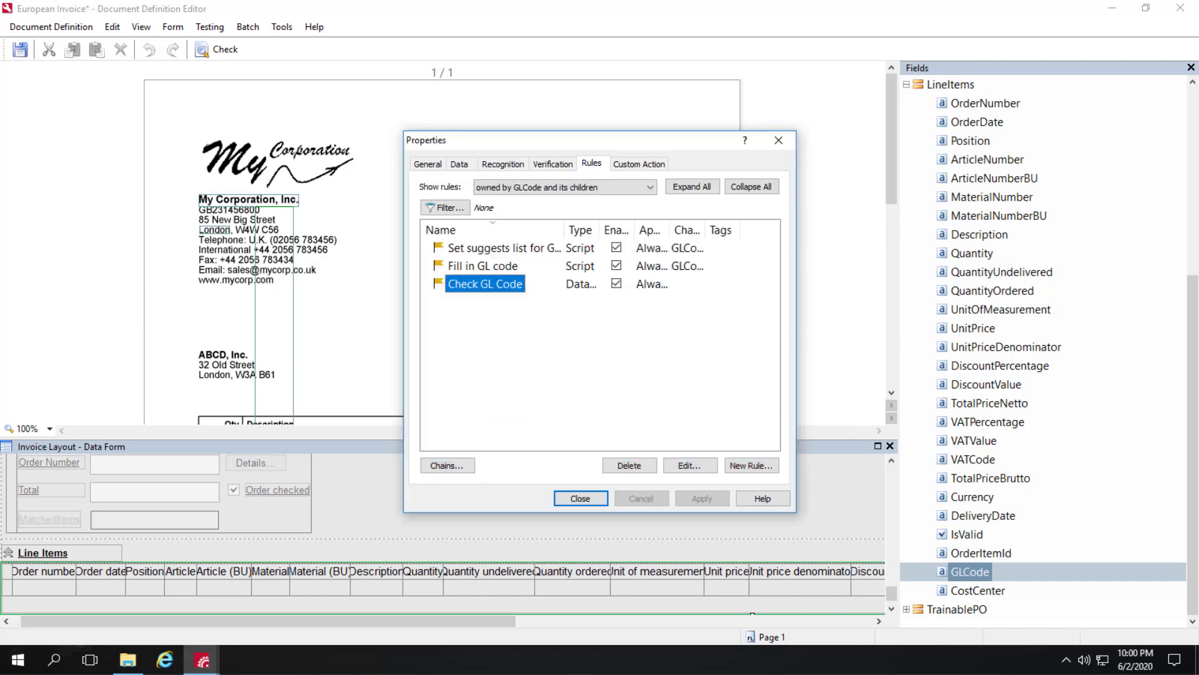
click(580, 498)
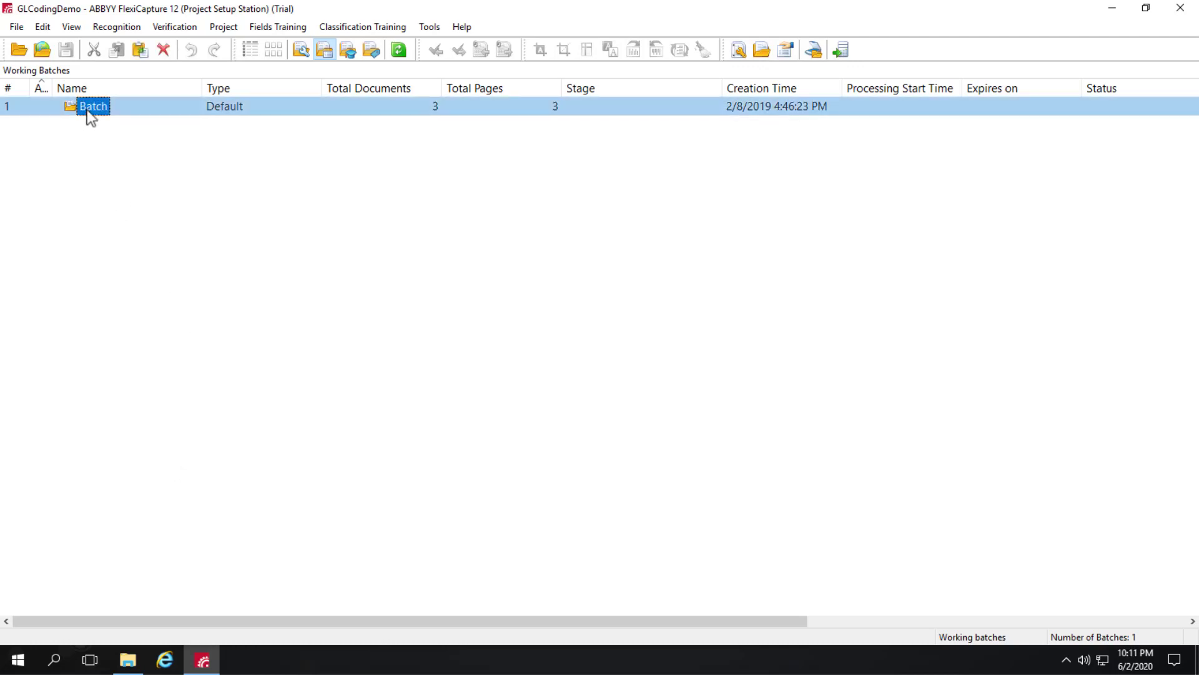
Step: Open the batch and recognize all three documents as European Invoices
double_click(88, 107)
drag(211, 215, 215, 106)
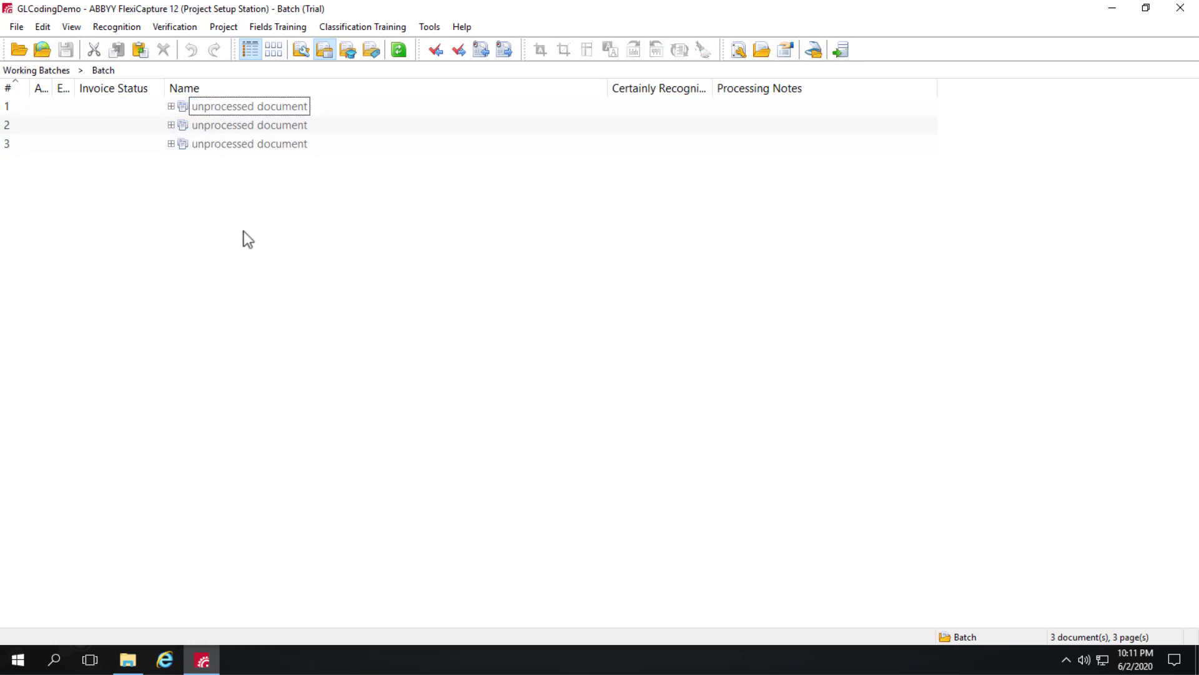
key(ctrl+a)
right_click(242, 110)
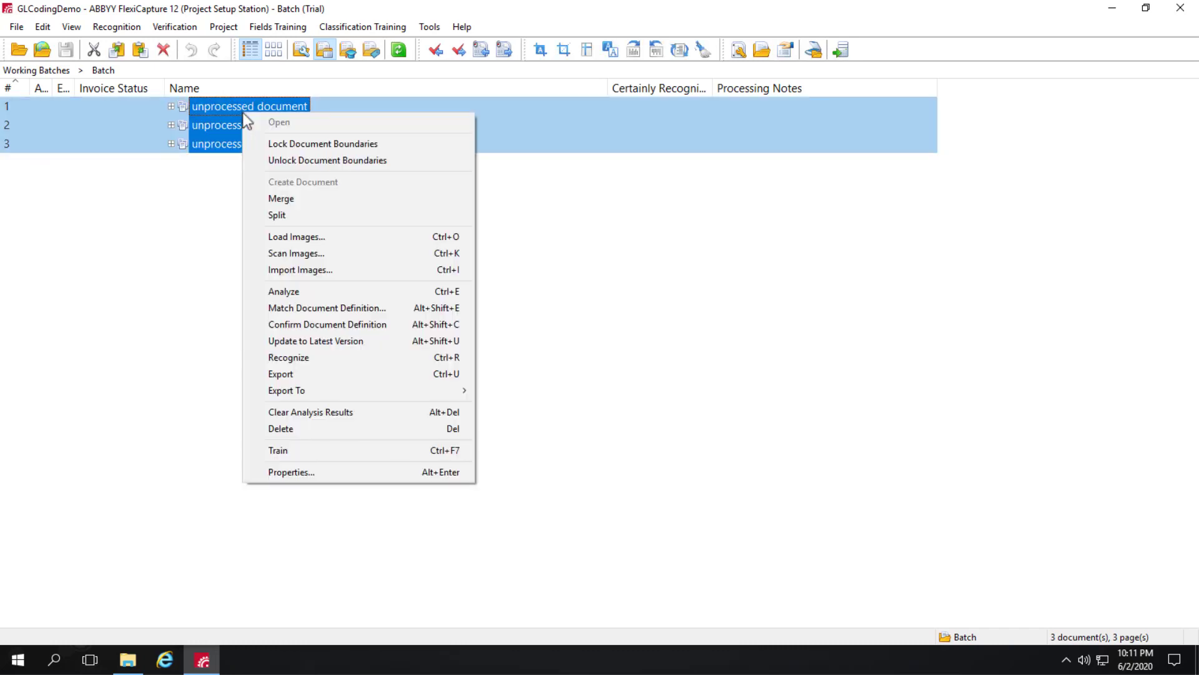
click(299, 356)
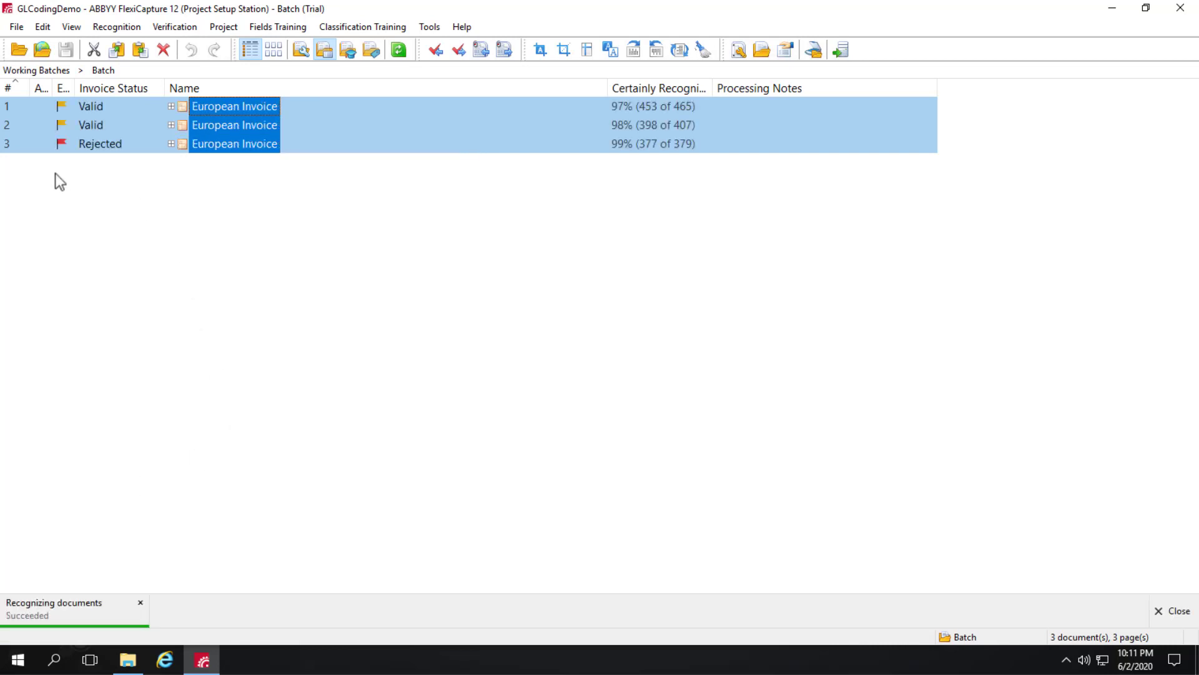
Step: Open the rejected third invoice and inspect its business unit mismatch errors
double_click(231, 145)
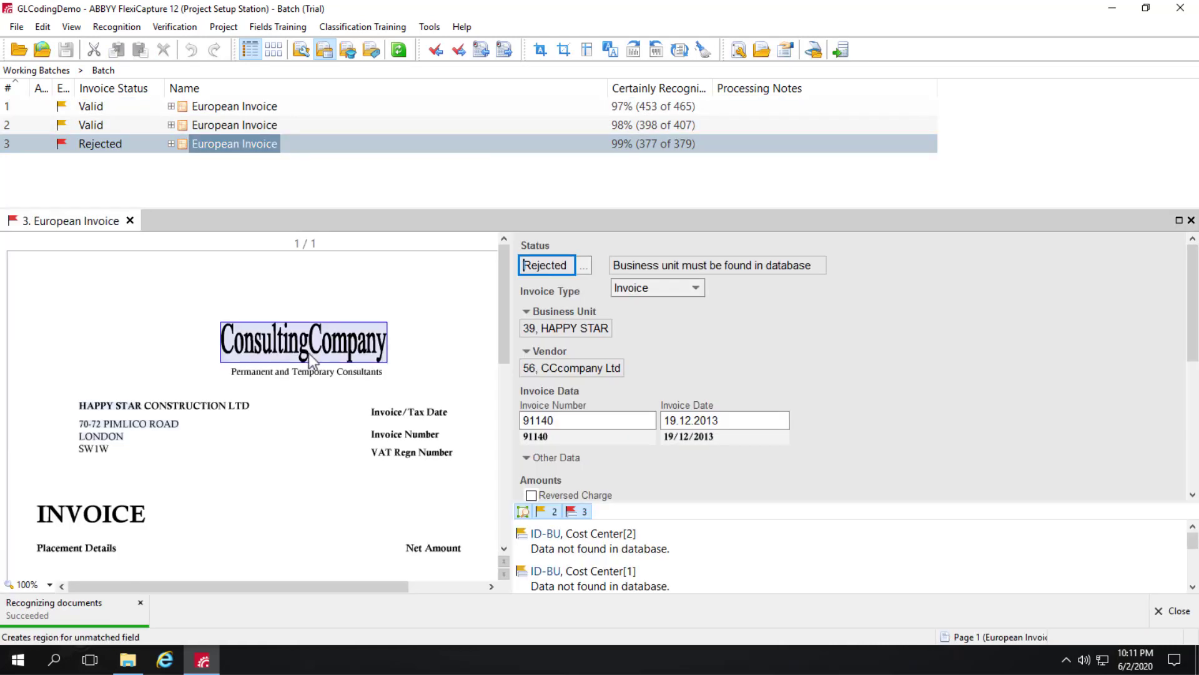
drag(1192, 356, 1170, 321)
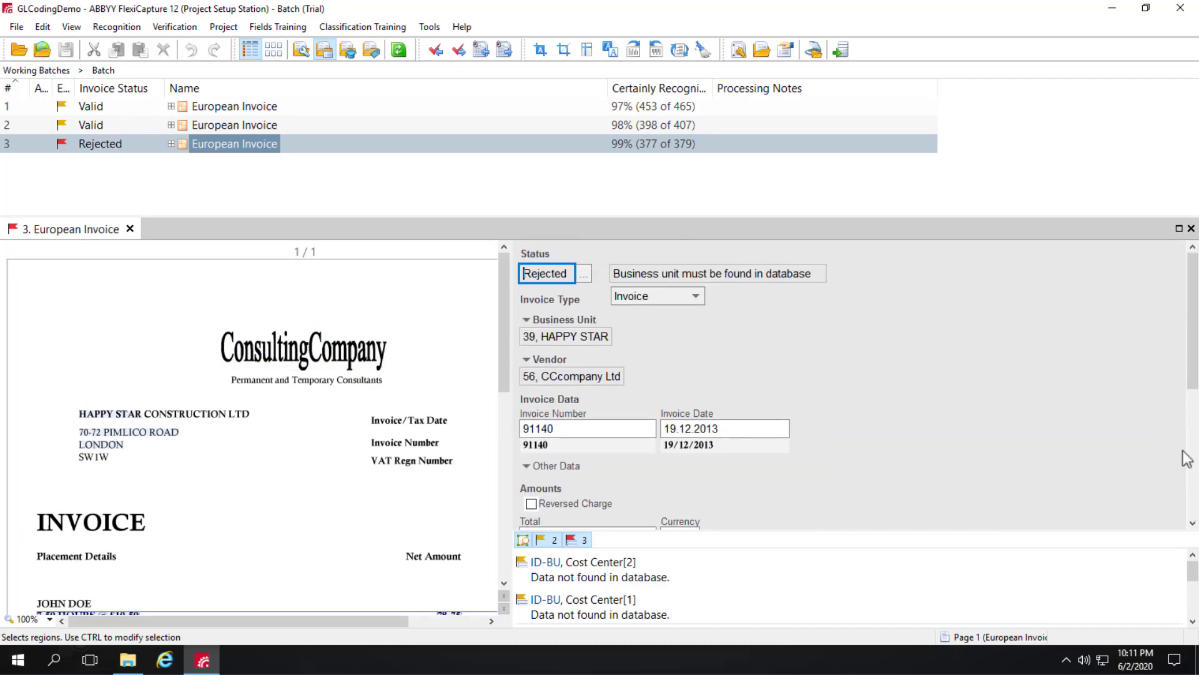
click(1193, 593)
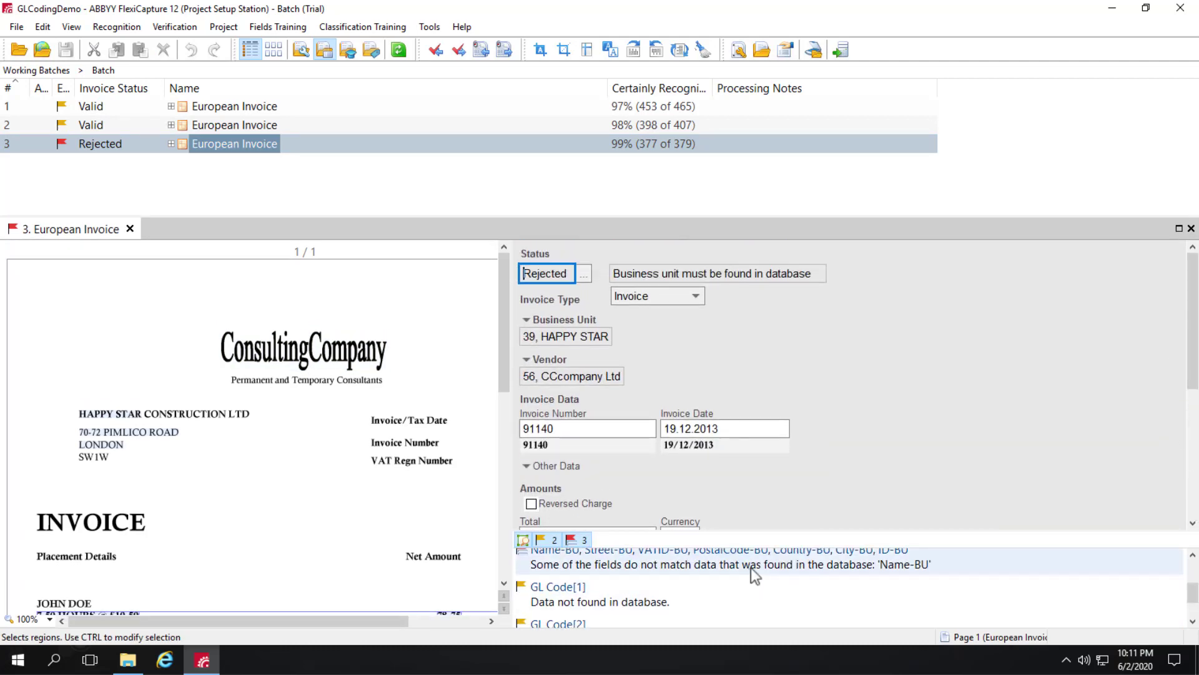
click(898, 570)
click(895, 564)
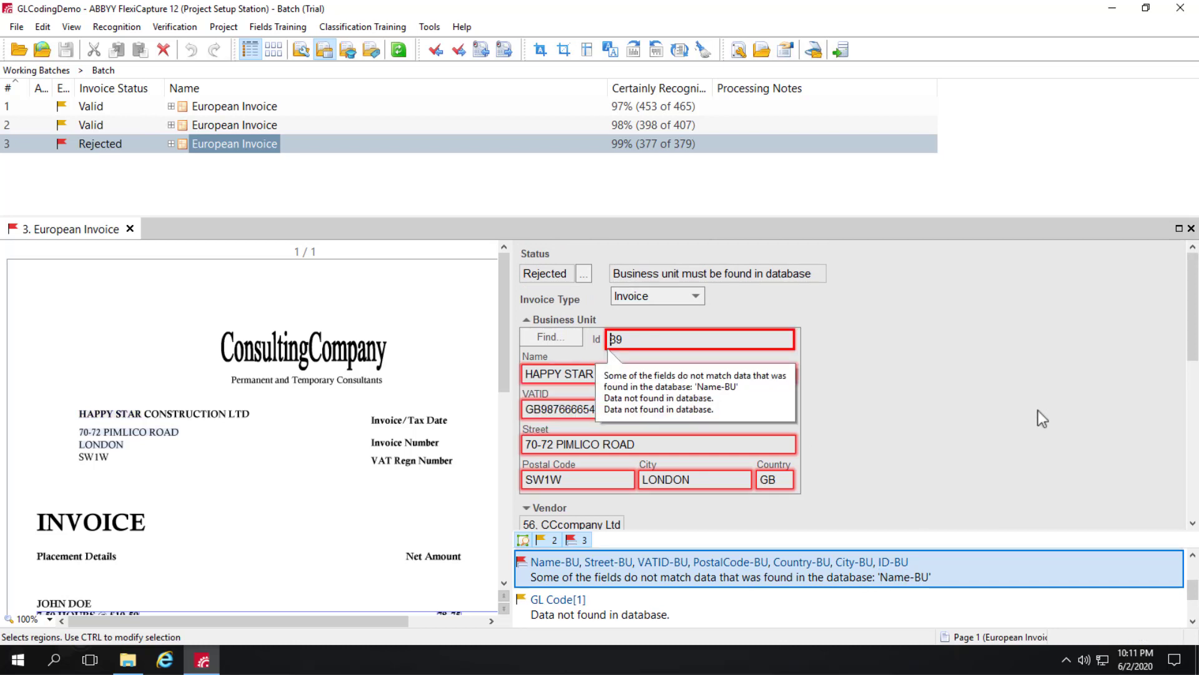
Step: Set the business unit Name to HAPPY STAR LIMITED and save the invoice
click(542, 374)
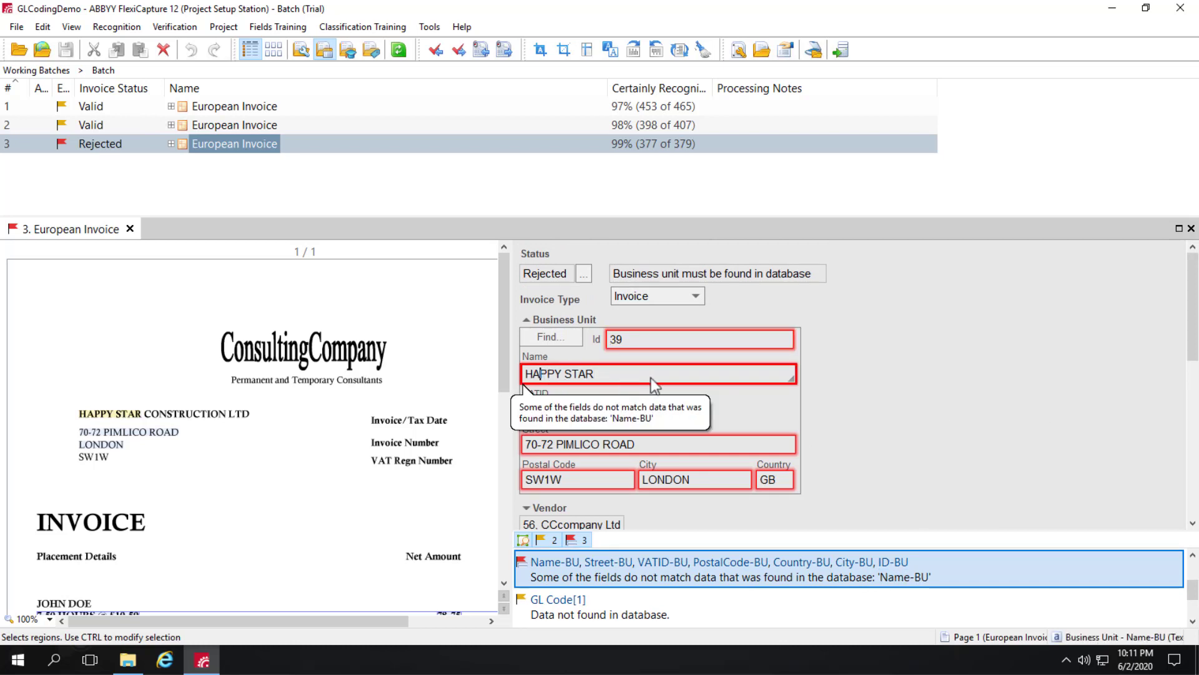
click(792, 380)
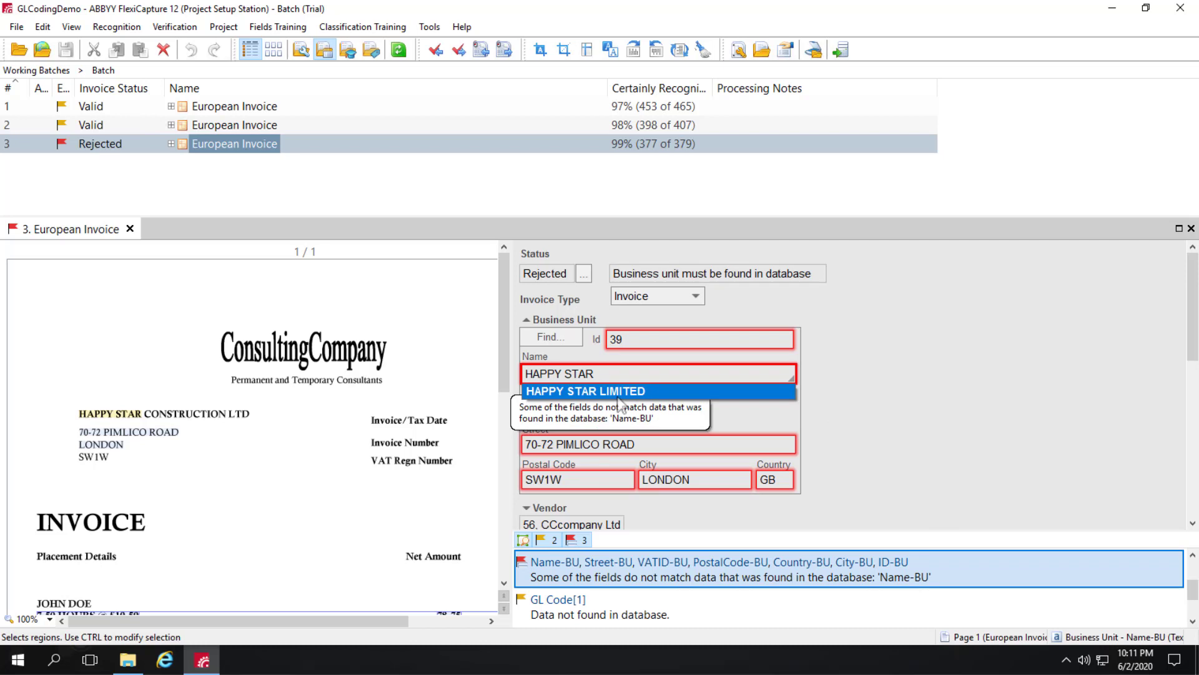
key(Escape)
key(Down)
key(Return)
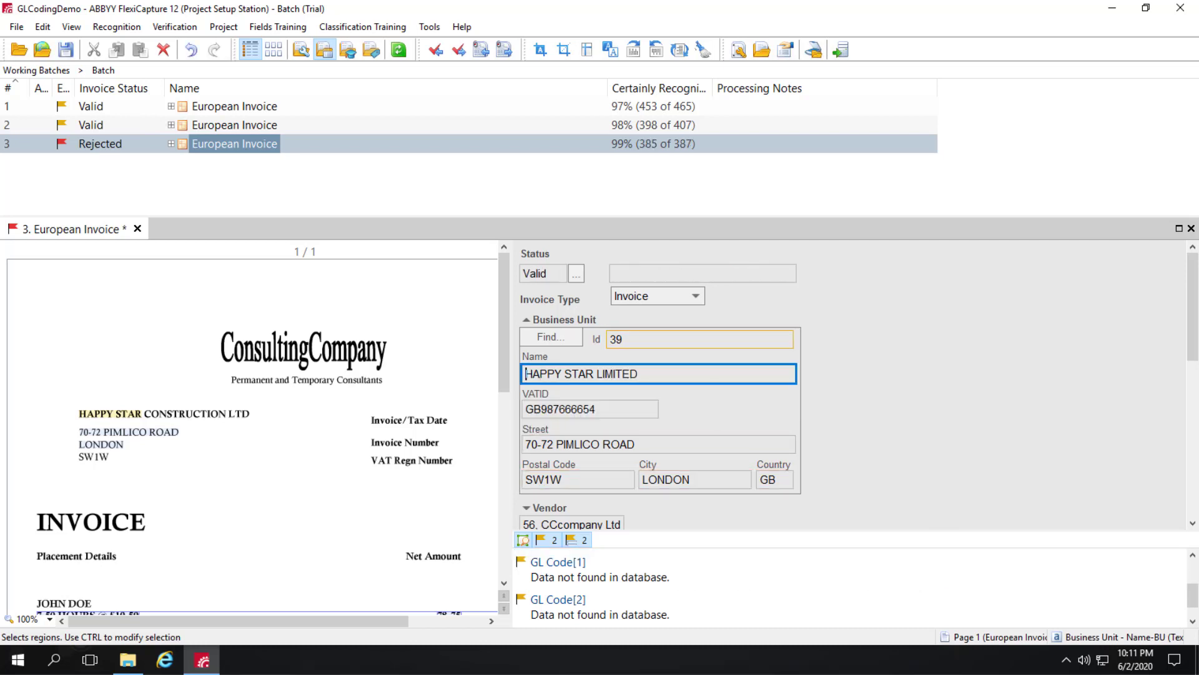
click(64, 49)
click(98, 111)
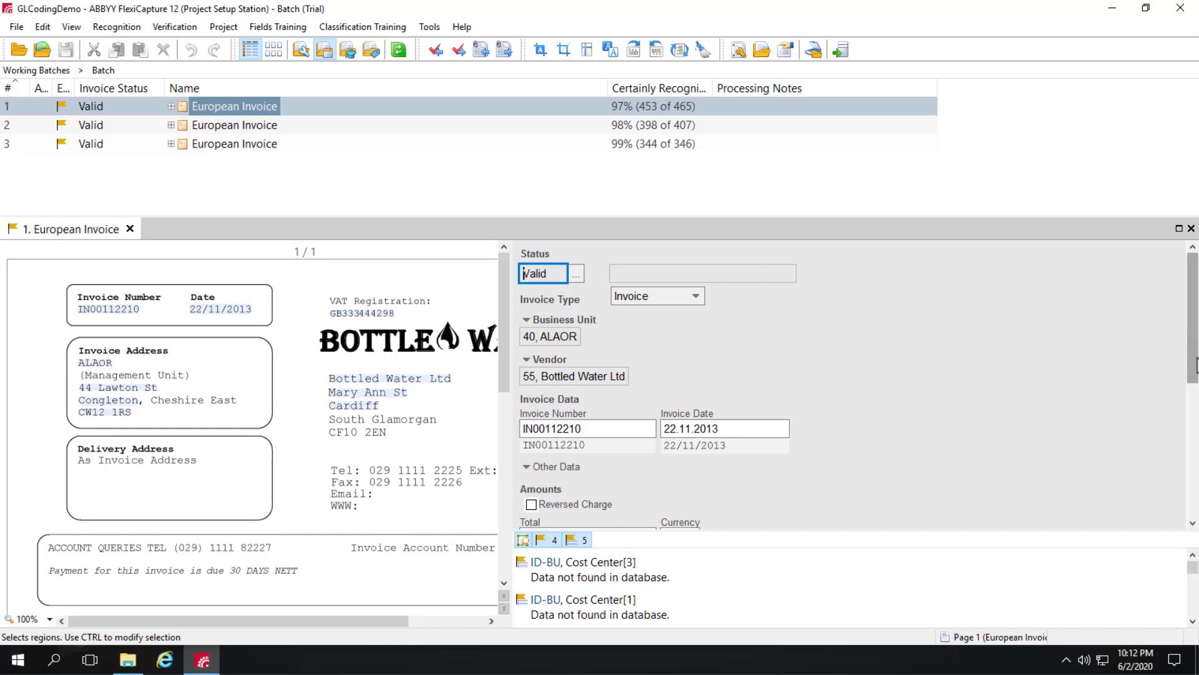
Step: Set line item 1's GL code to 541190 and copy it to all four rows
scroll(1195, 469, down, 3)
scroll(1194, 469, down, 3)
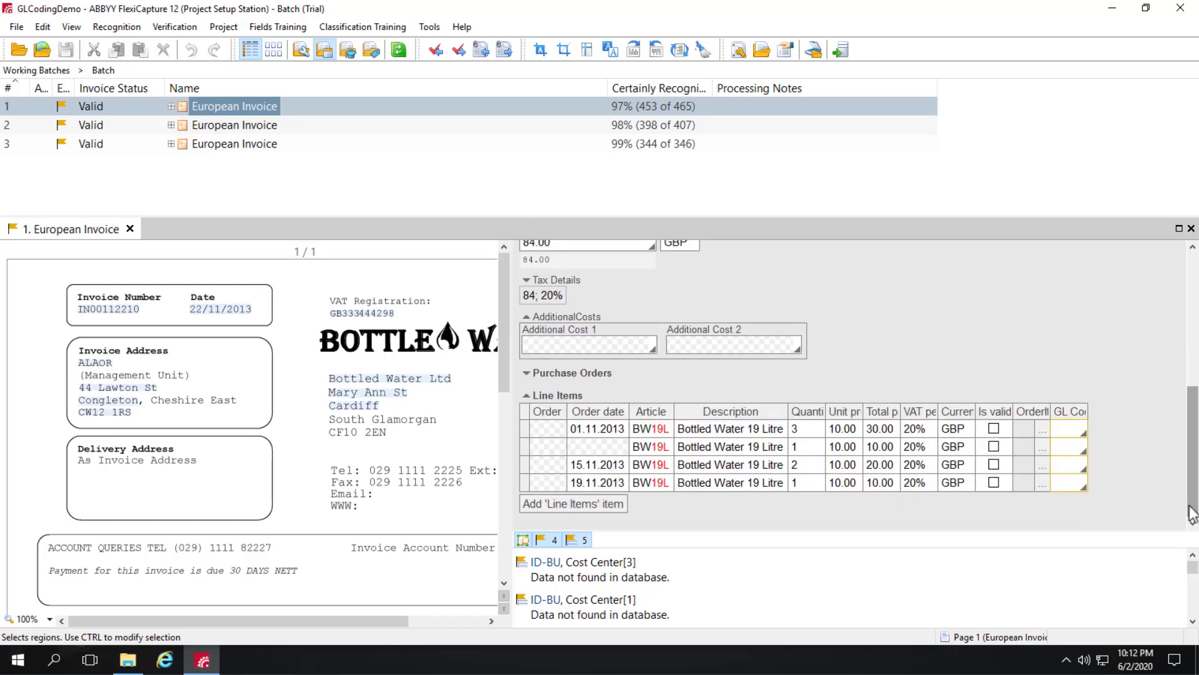
click(1088, 435)
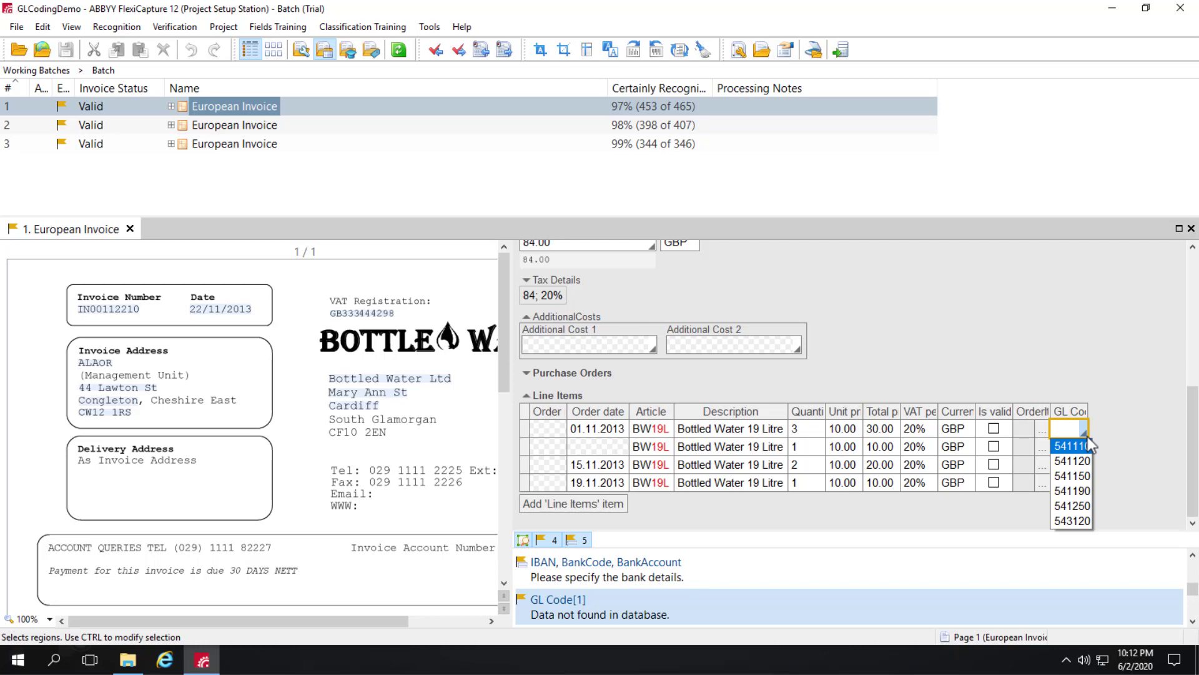
click(1072, 491)
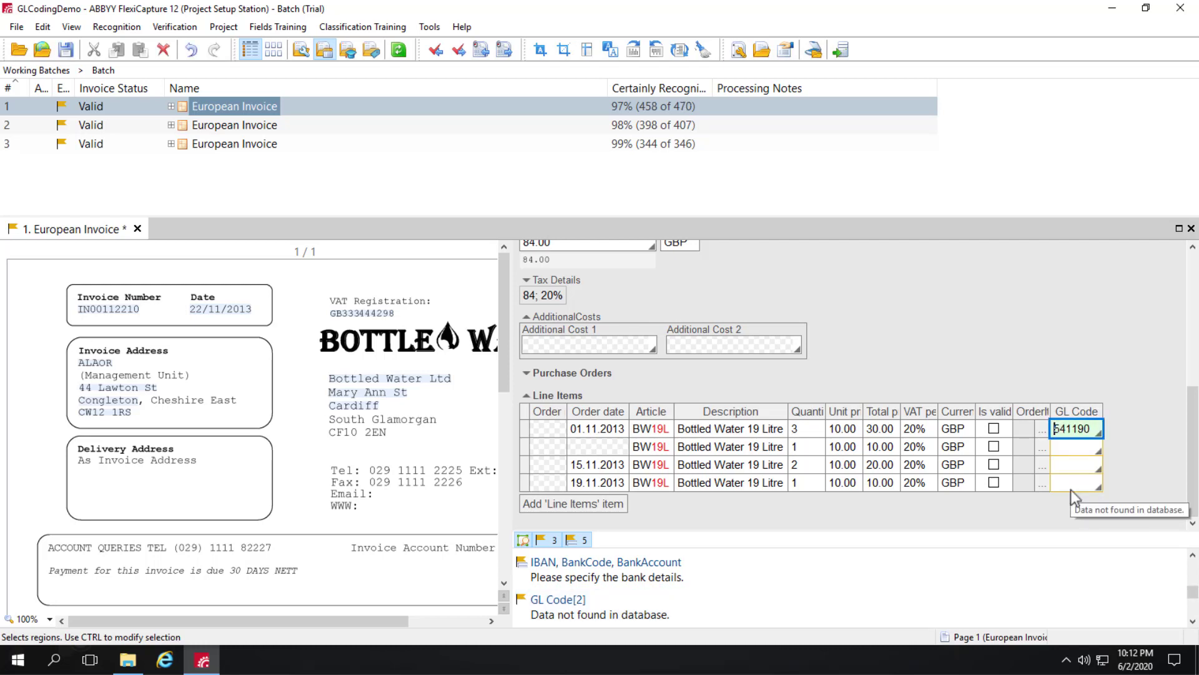
right_click(1074, 433)
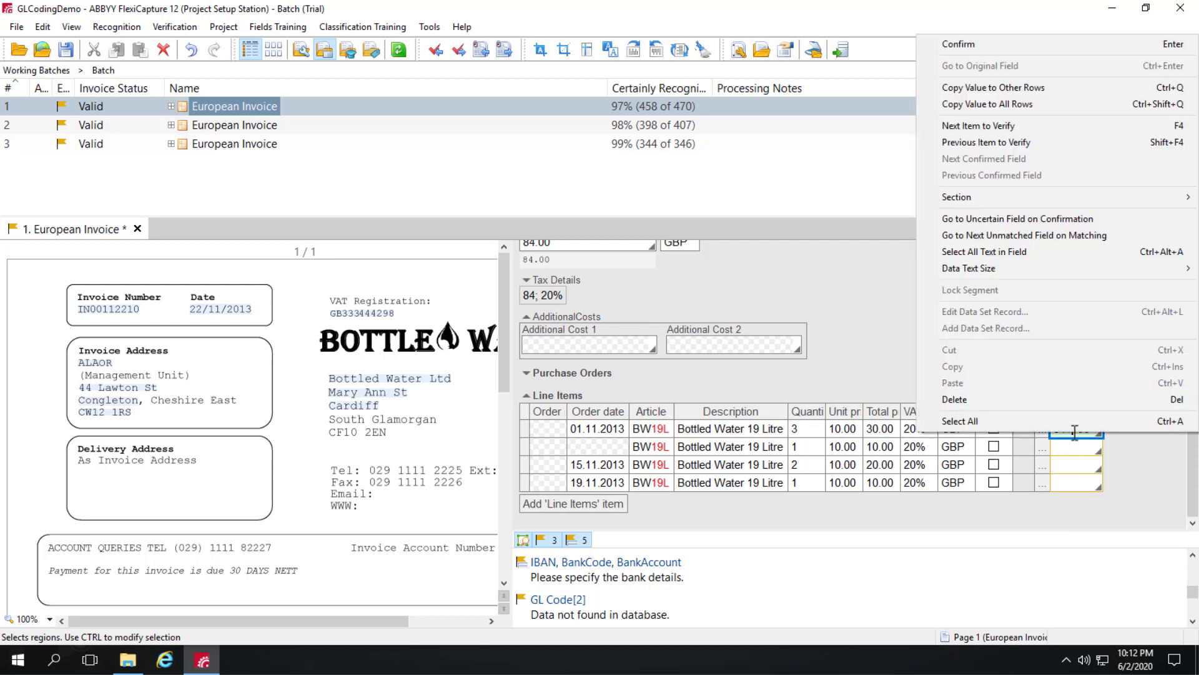
click(1021, 105)
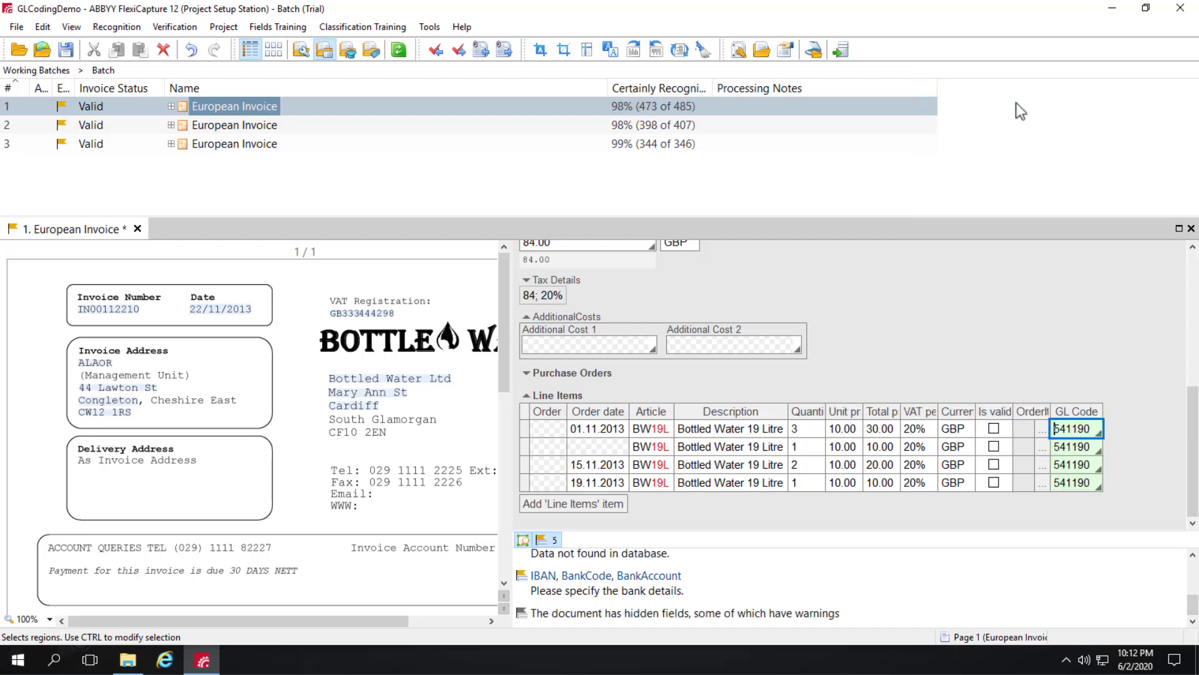
Step: On invoice 2, pick GL codes 541120, 541250 and 541120 for line items 1–3
click(208, 127)
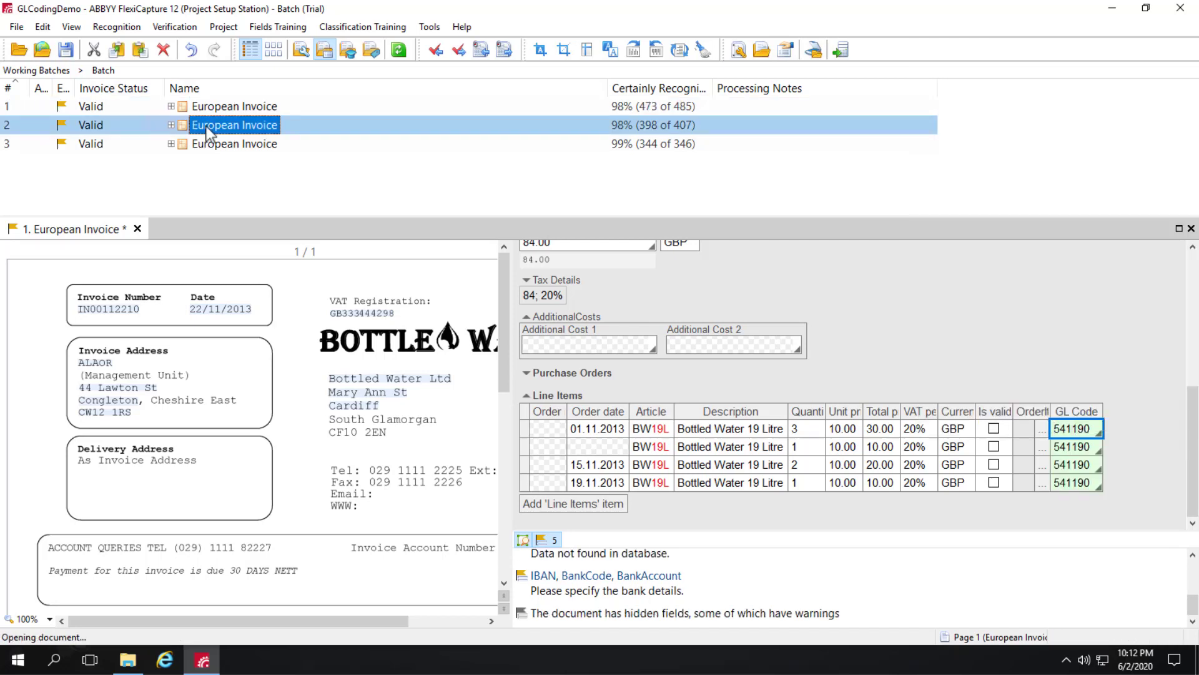
scroll(1194, 475, down, 3)
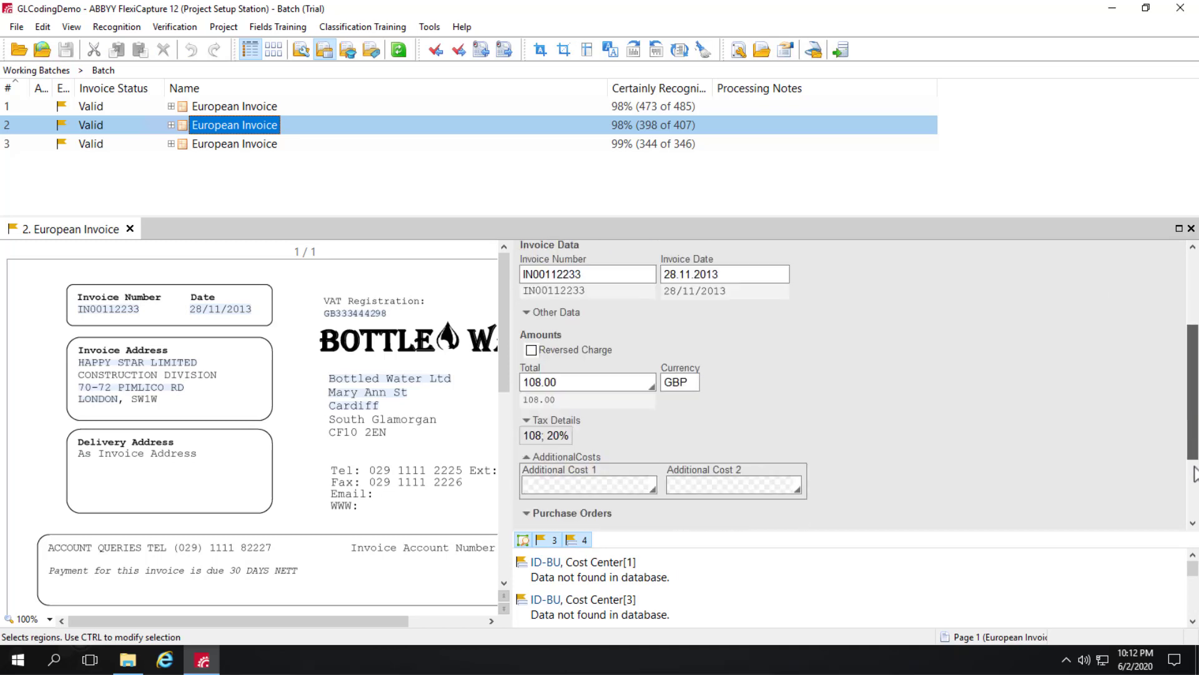
scroll(1194, 475, down, 2)
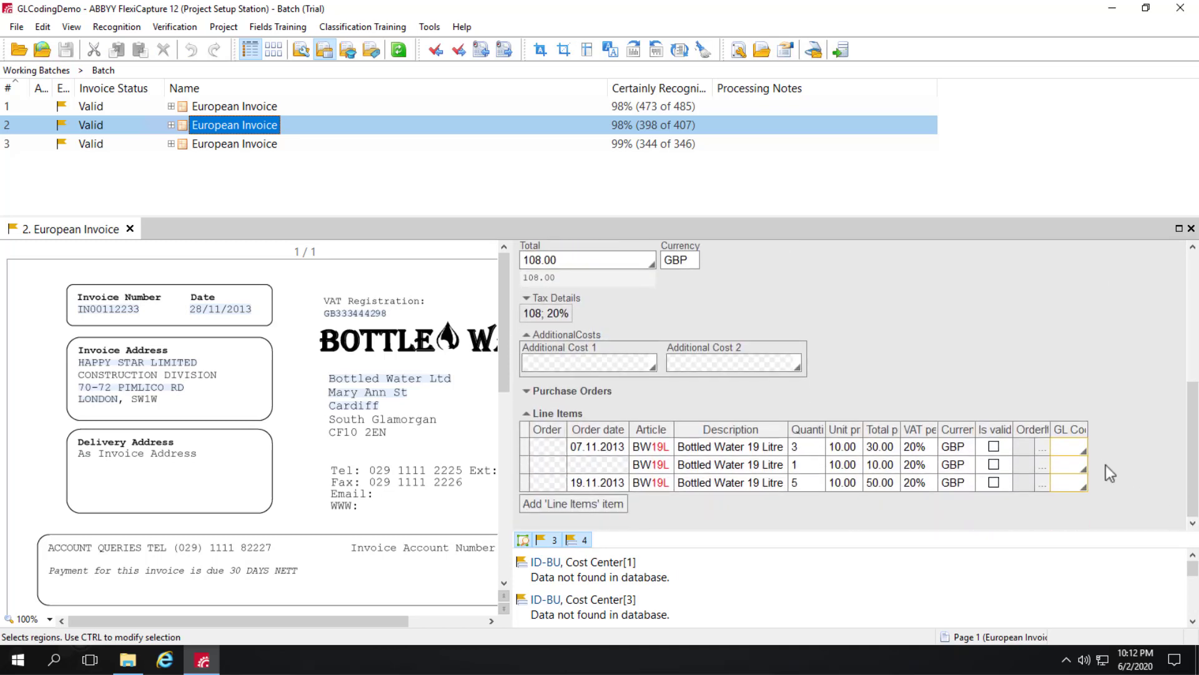
click(1083, 450)
click(1090, 480)
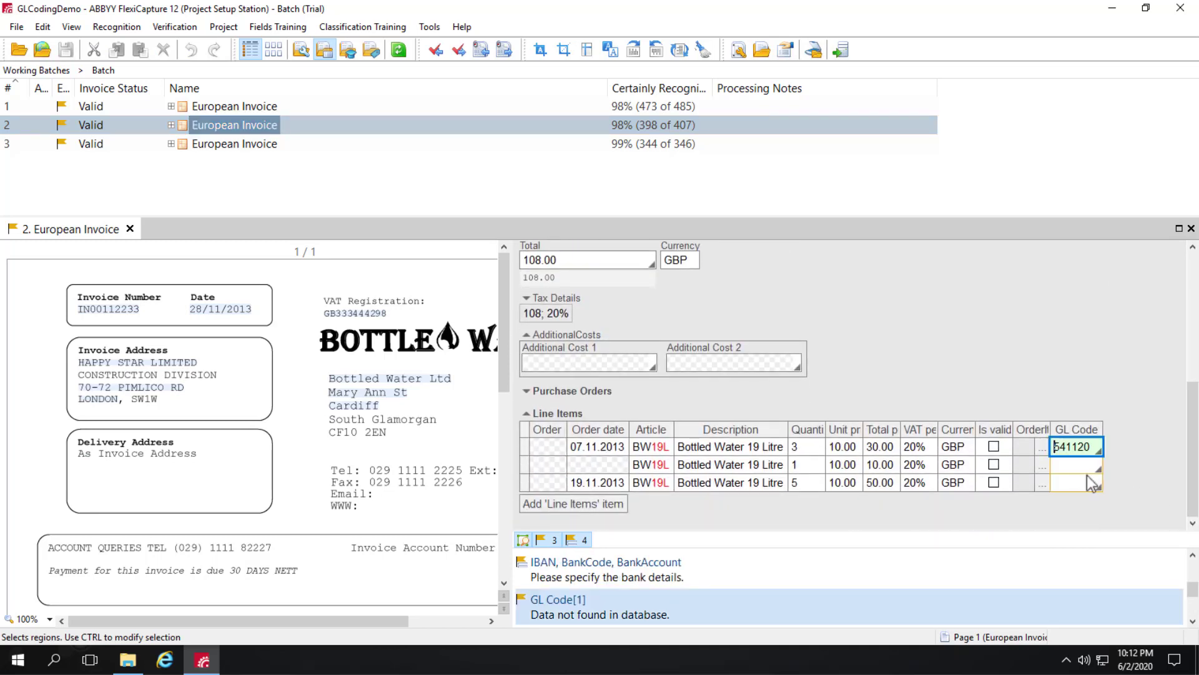
click(1091, 469)
click(1087, 538)
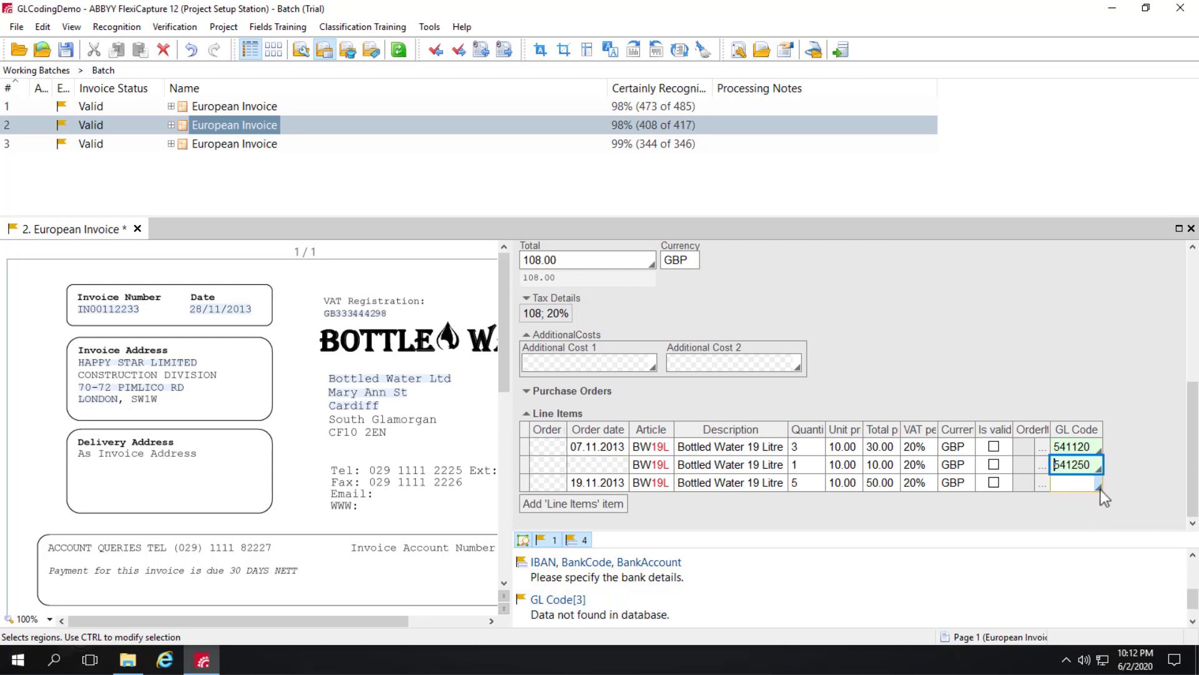
click(1099, 486)
click(1084, 518)
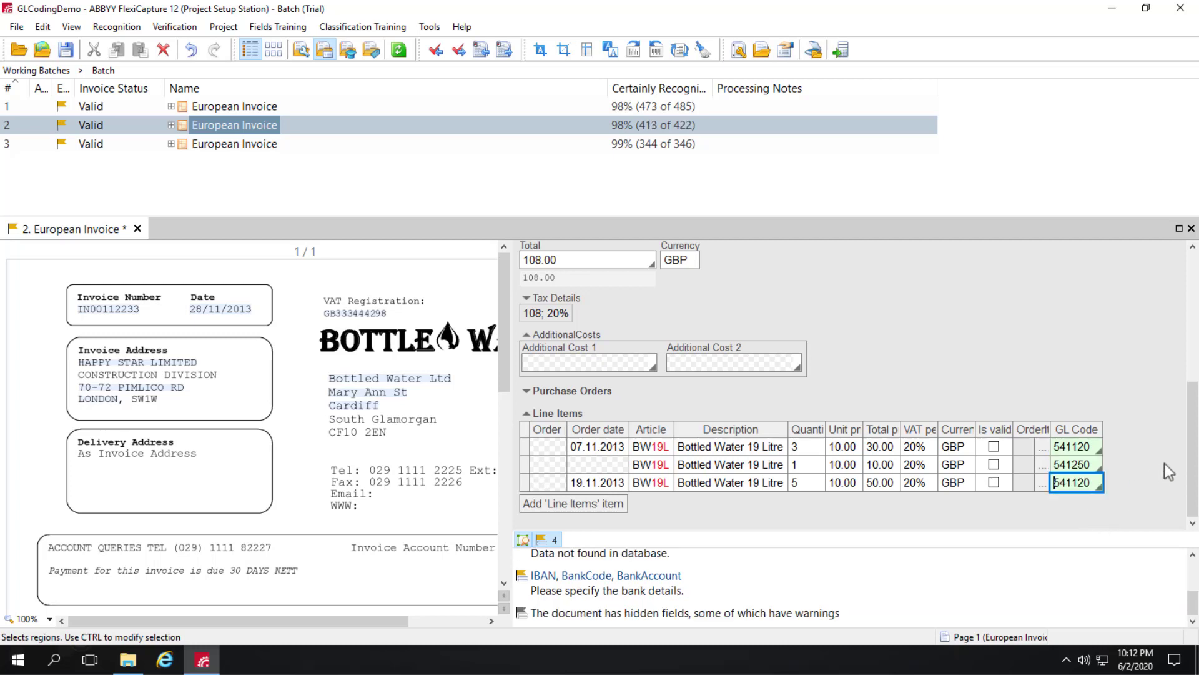
Step: On invoice 3, choose GL code 541110 for both line items
click(226, 147)
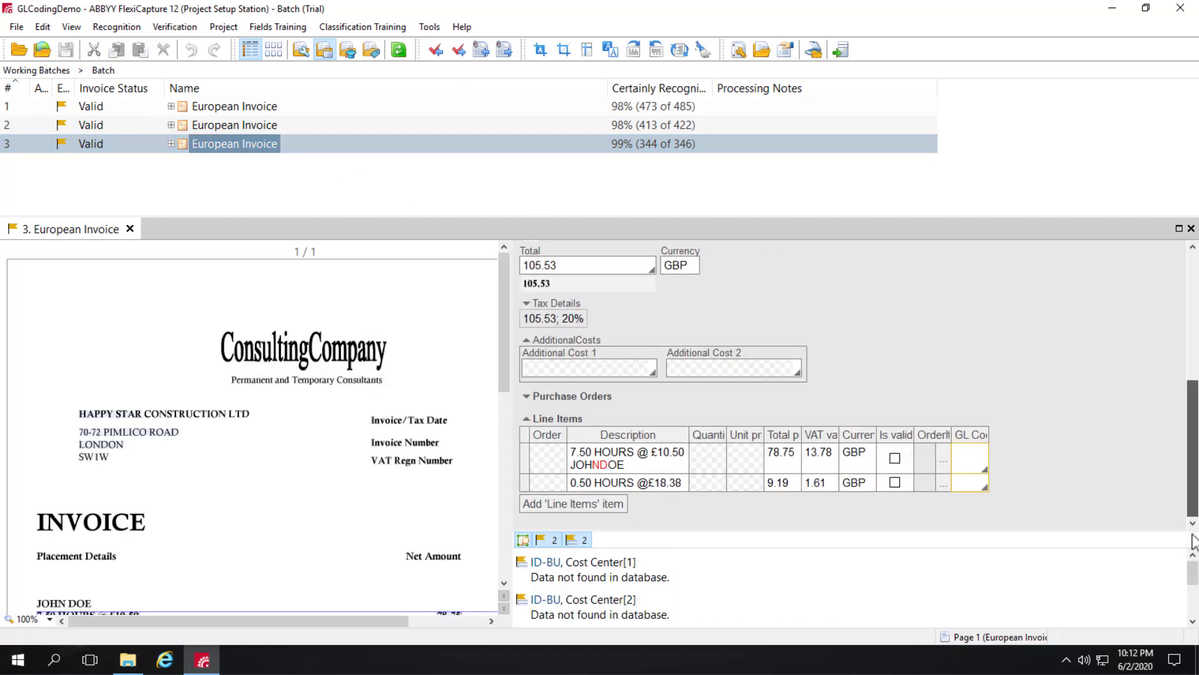
click(983, 467)
click(978, 480)
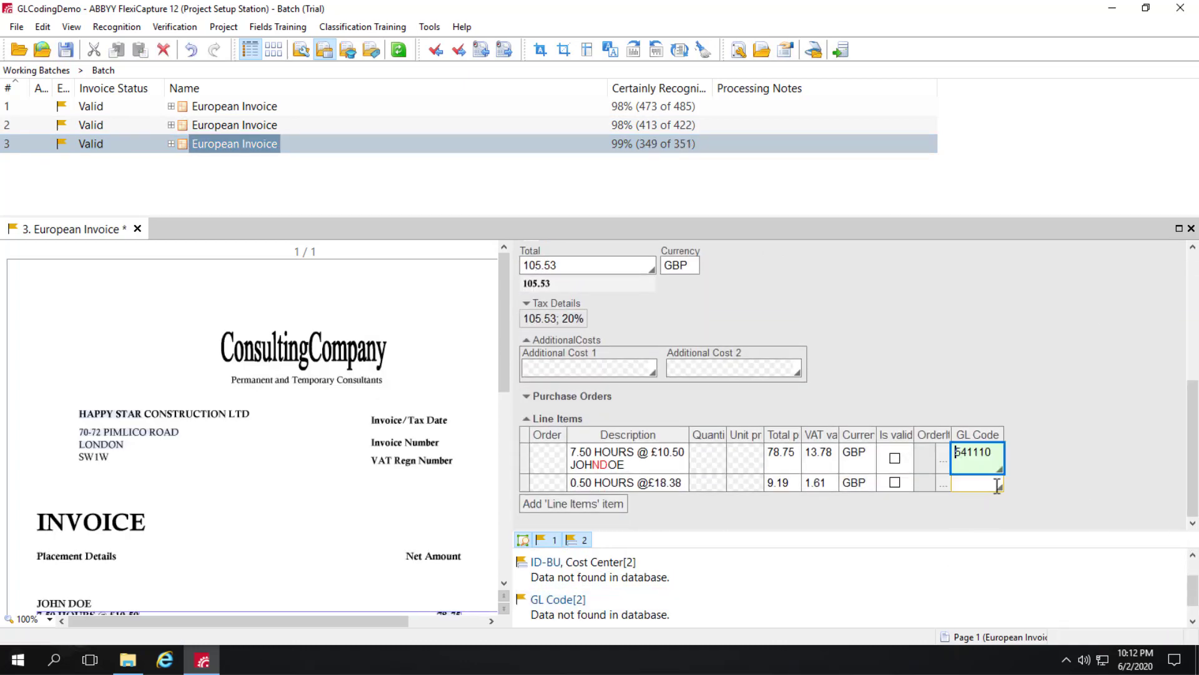
click(999, 487)
click(992, 500)
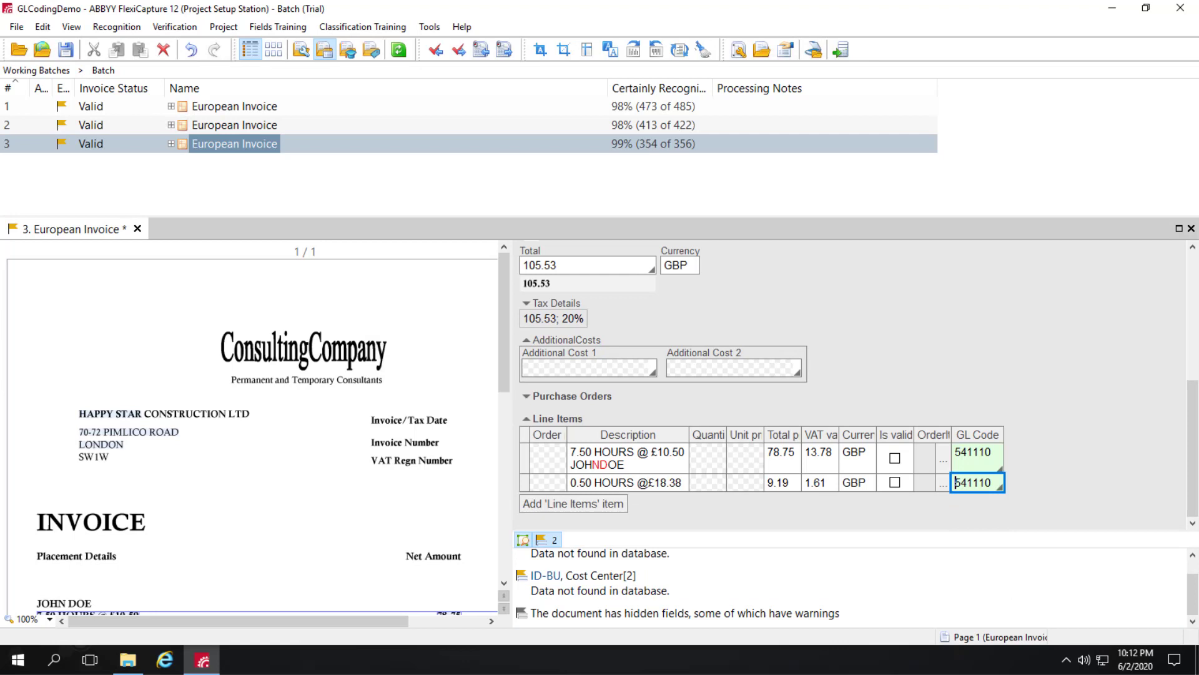